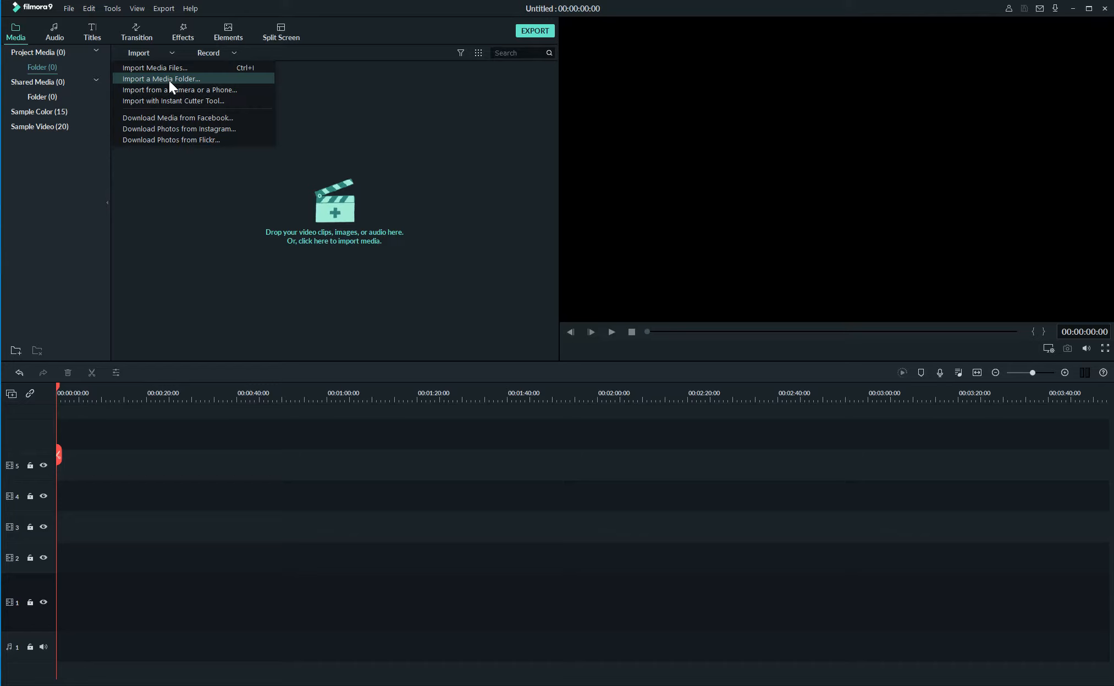
Import the photo folder 2013_09_07_Oviedo into the project media.
left_click(169, 81)
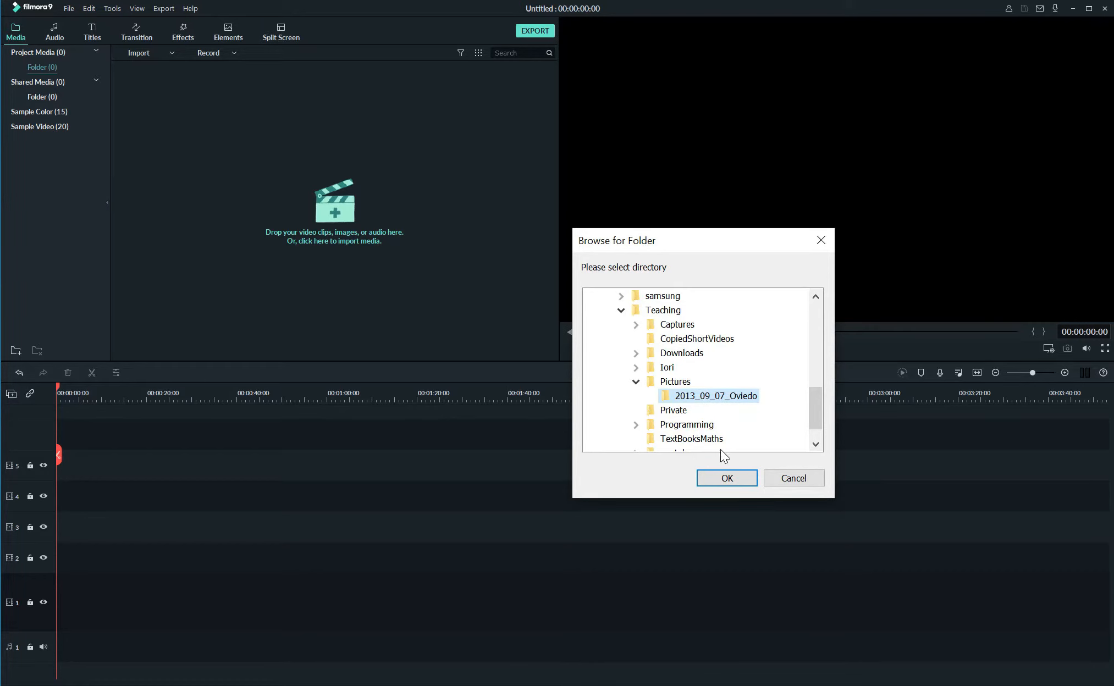
left_click(729, 476)
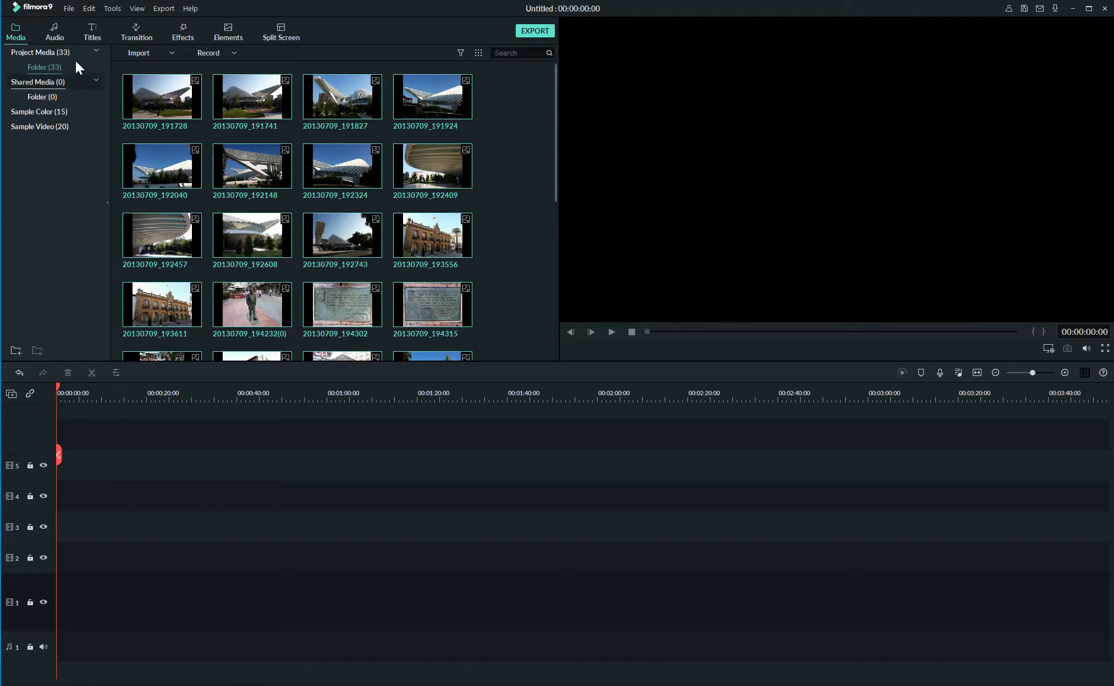
left_click(70, 10)
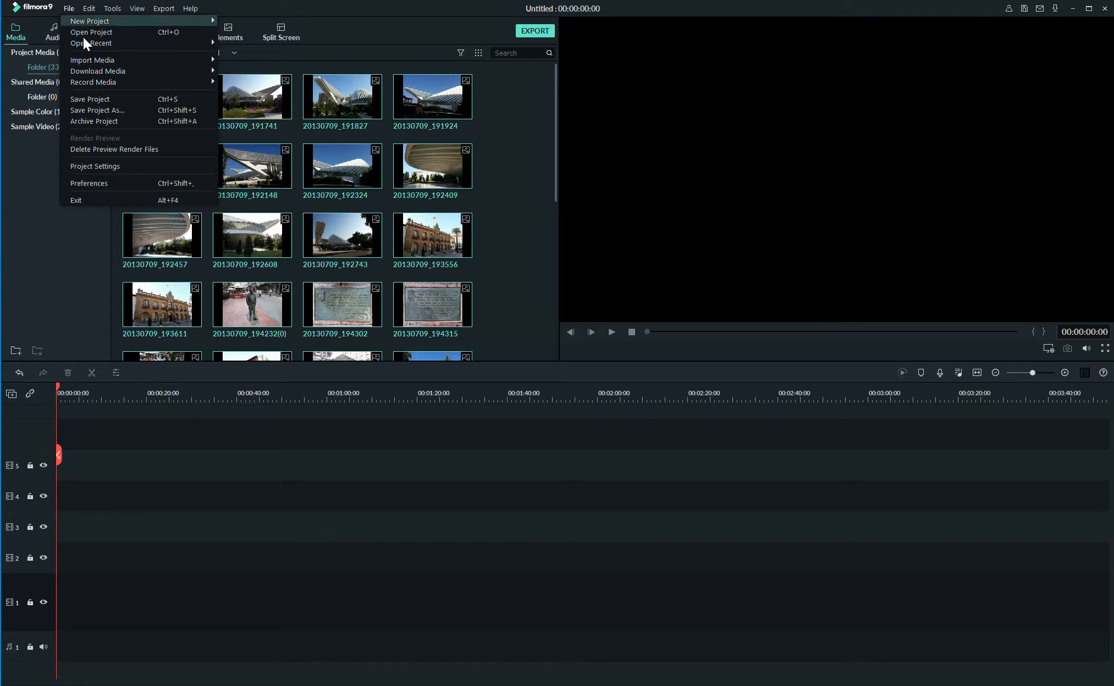
left_click(93, 101)
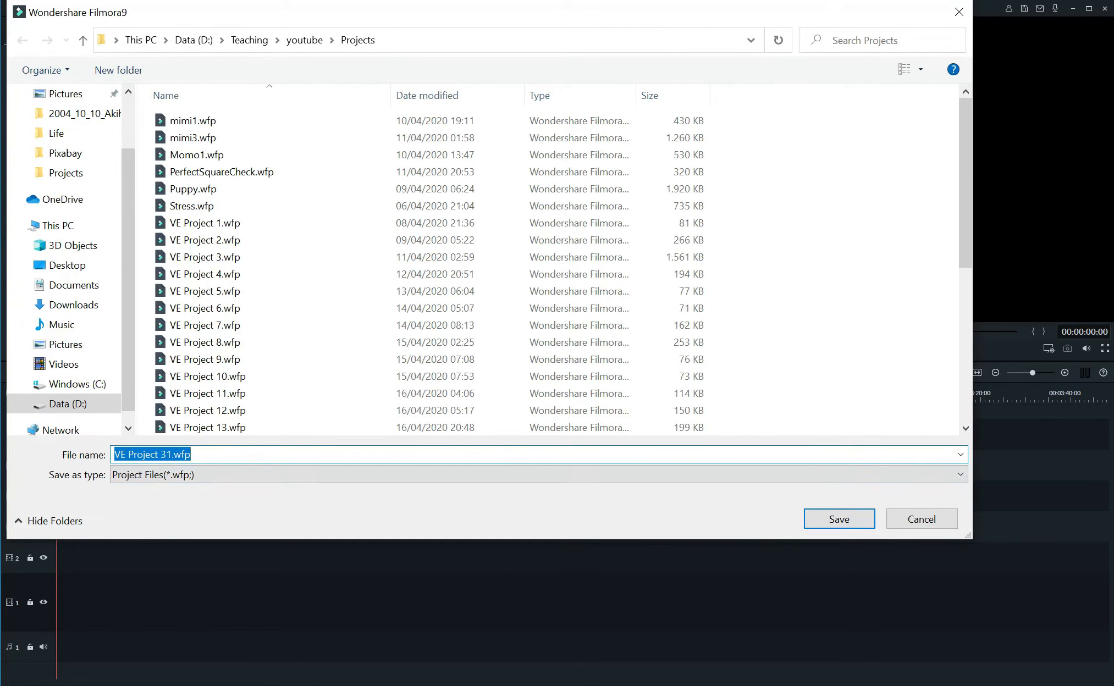
left_click(959, 11)
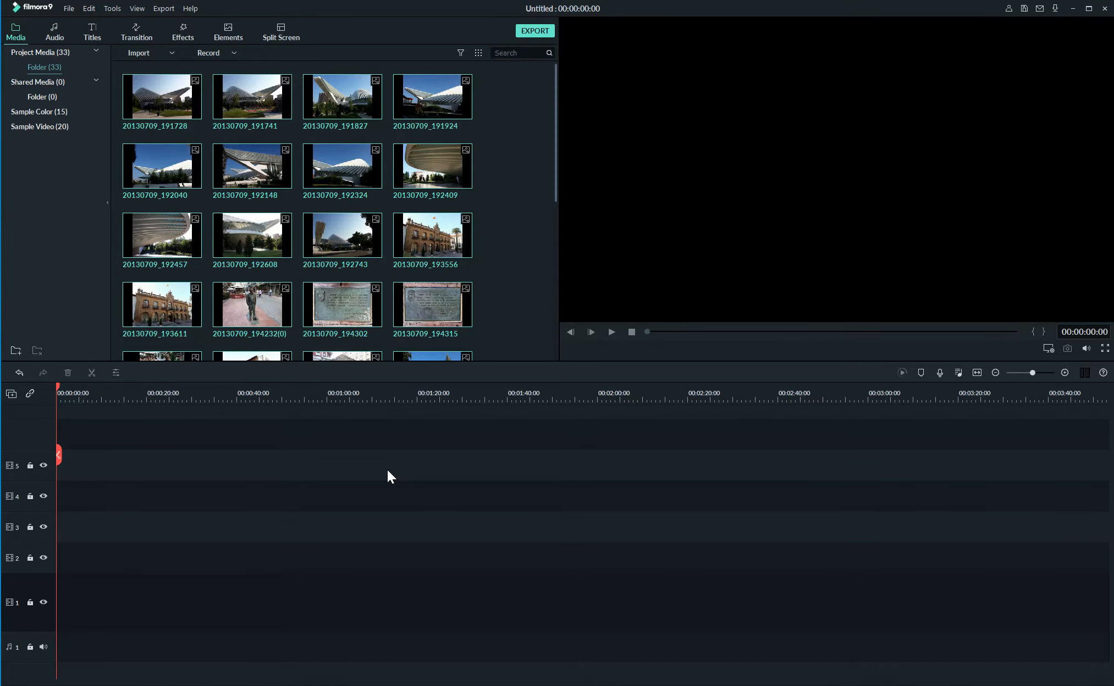
Add photo 20130709_191728 to the start of video track 1 and return the playhead to the beginning.
left_click(197, 78)
left_click_drag(198, 84, 162, 101)
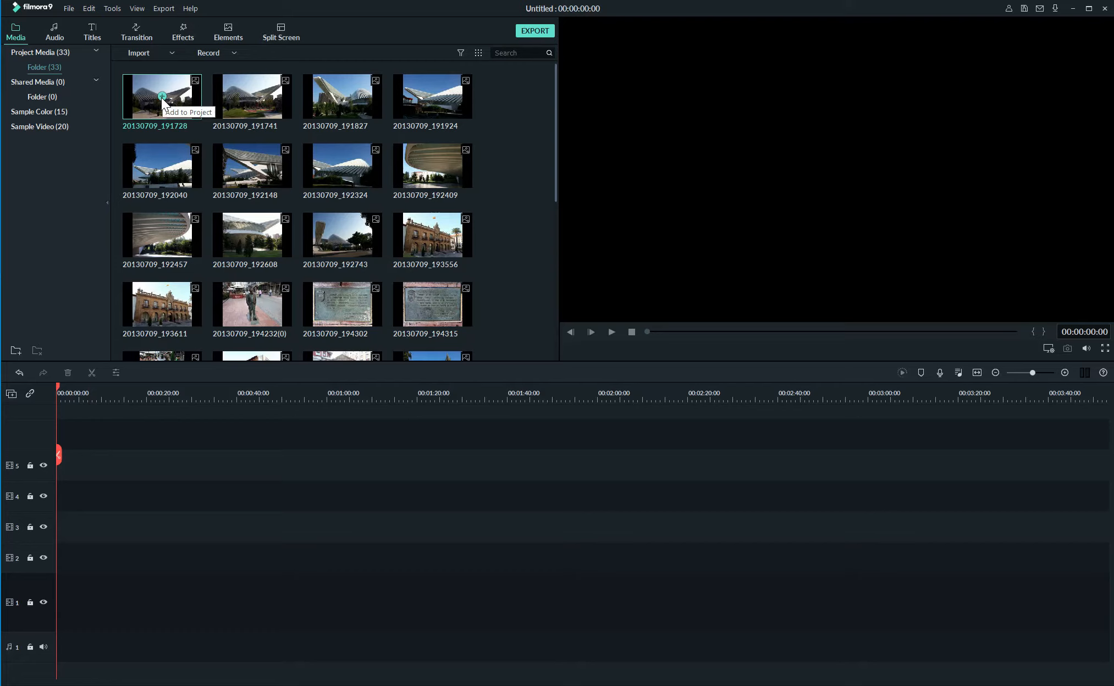
left_click(162, 97)
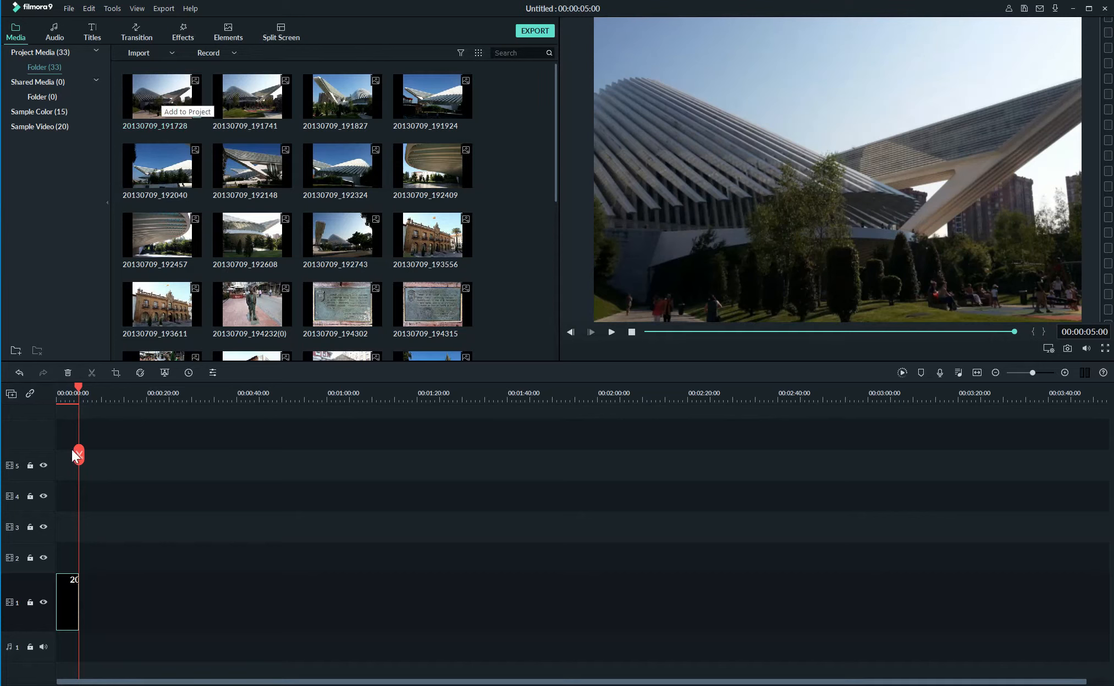
left_click(73, 394)
left_click(58, 395)
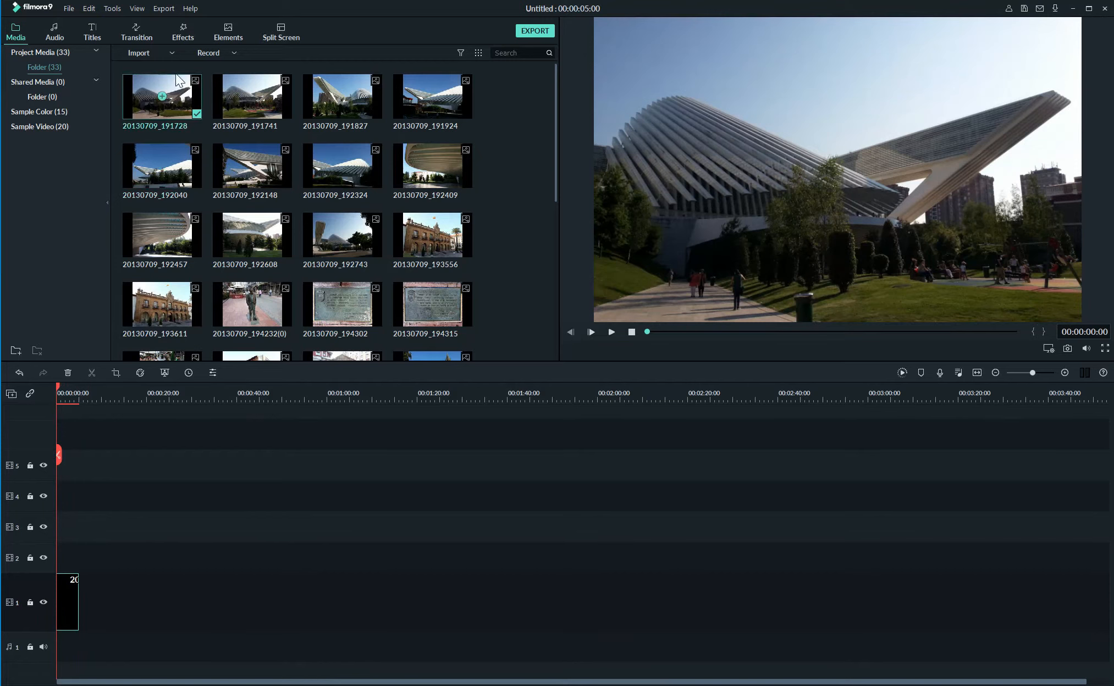
Append a second copy of photo 20130709_191728 and two copies of 20130709_191924 to video track 1.
left_click_drag(193, 85, 87, 595)
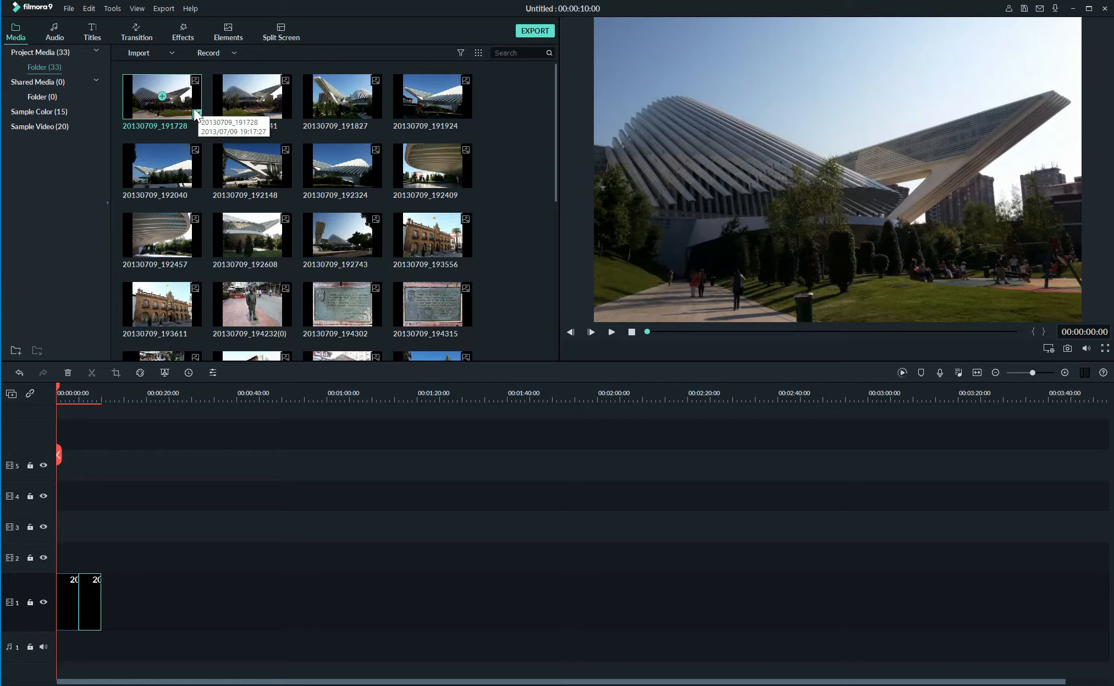
key("End")
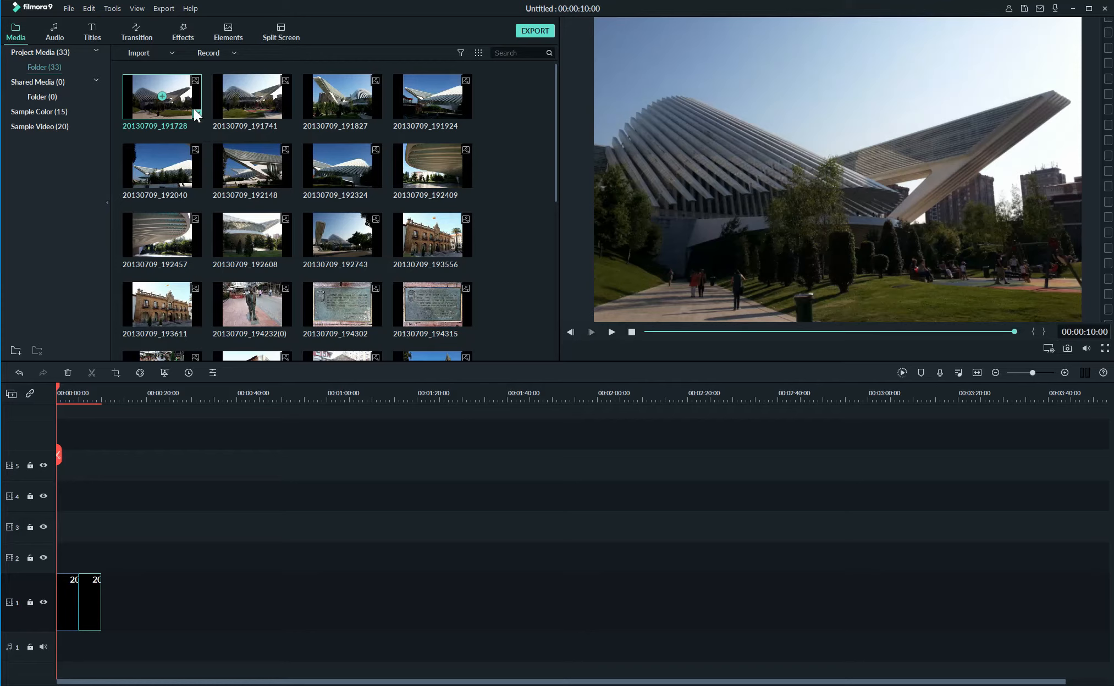
left_click(250, 108)
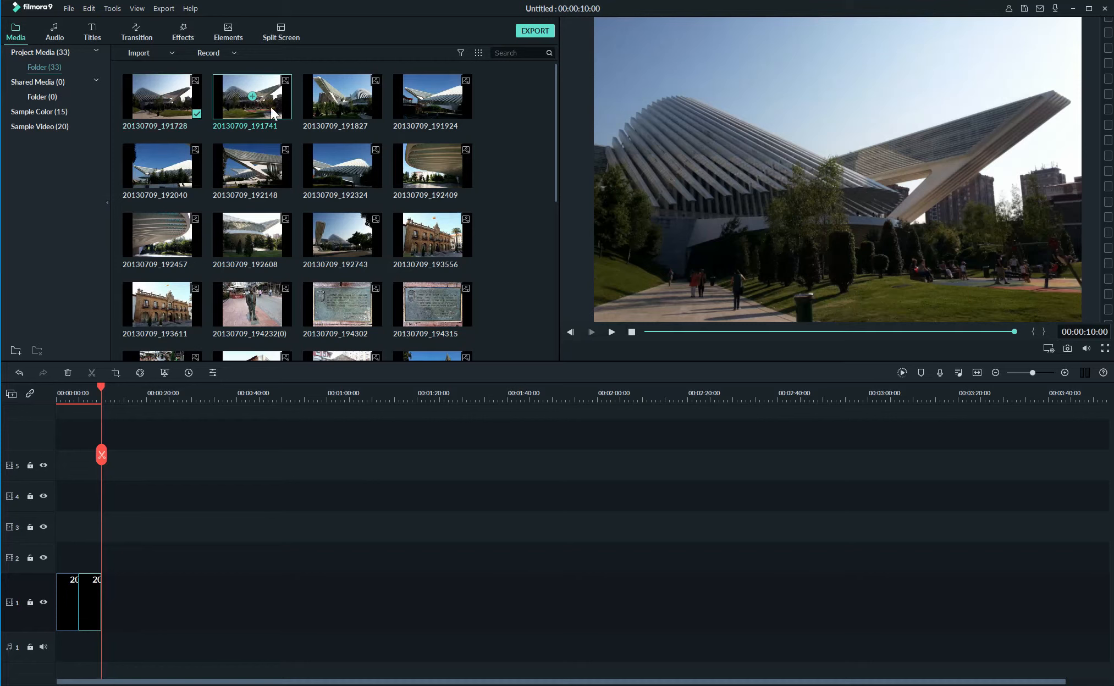
left_click(362, 99)
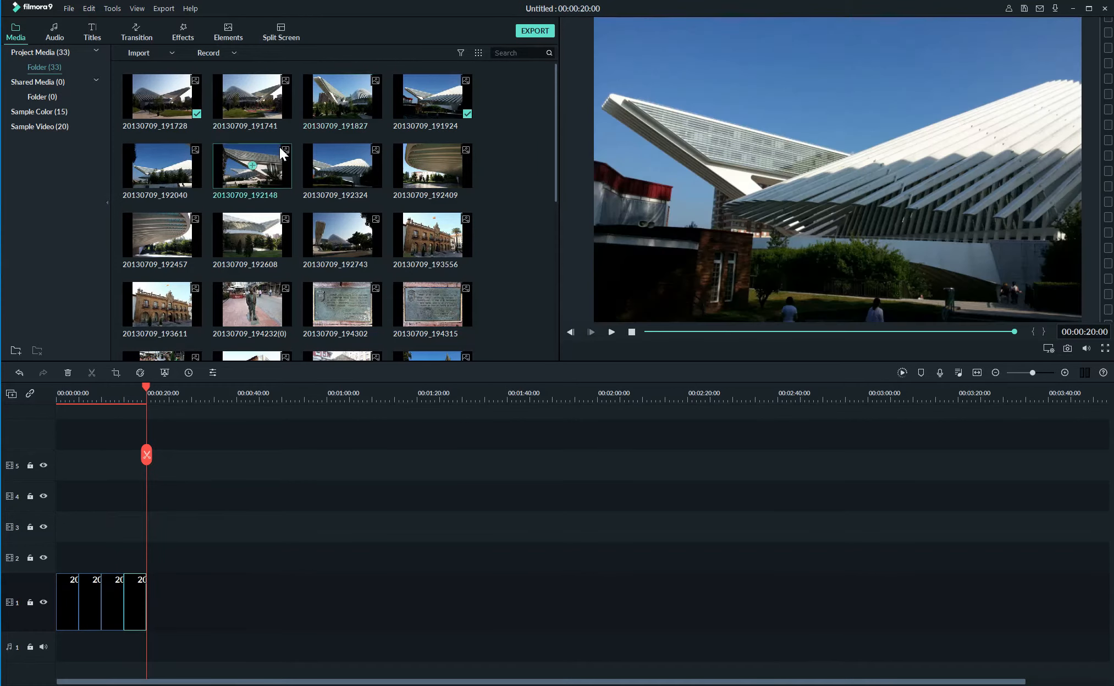
Place photos 20130709_191741, 20130709_191827 and 20130709_191924 together on video track 1, a small gap after the existing clips.
left_click(248, 113)
left_click(340, 113, "ctrl")
left_click(413, 110, "ctrl")
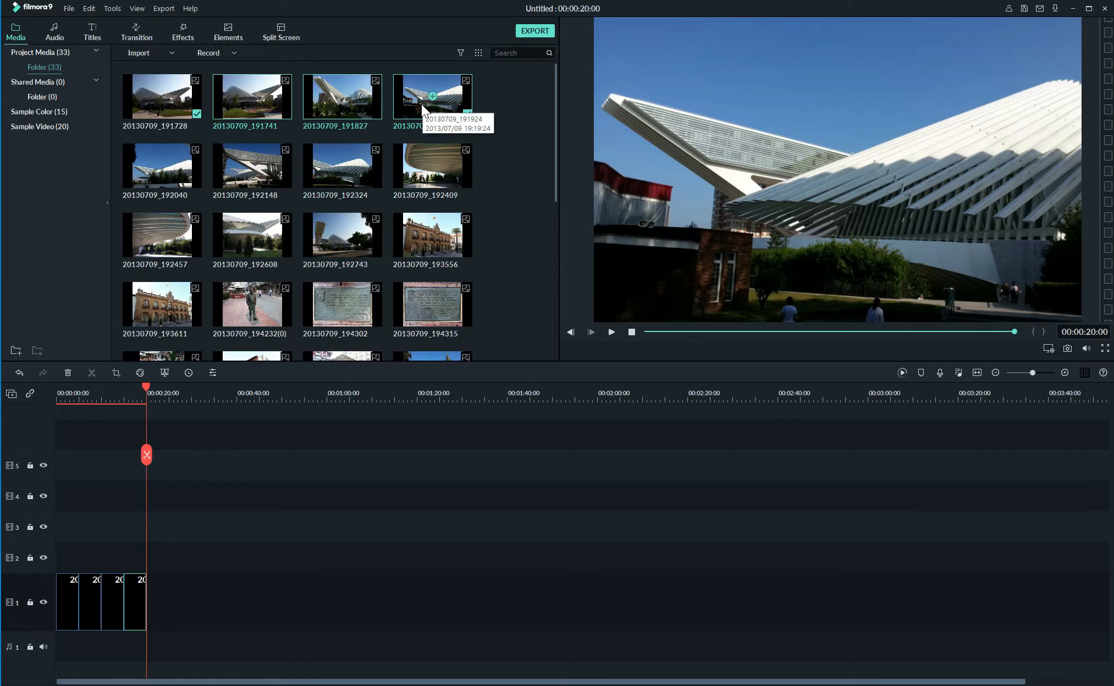
left_click_drag(310, 111, 160, 601)
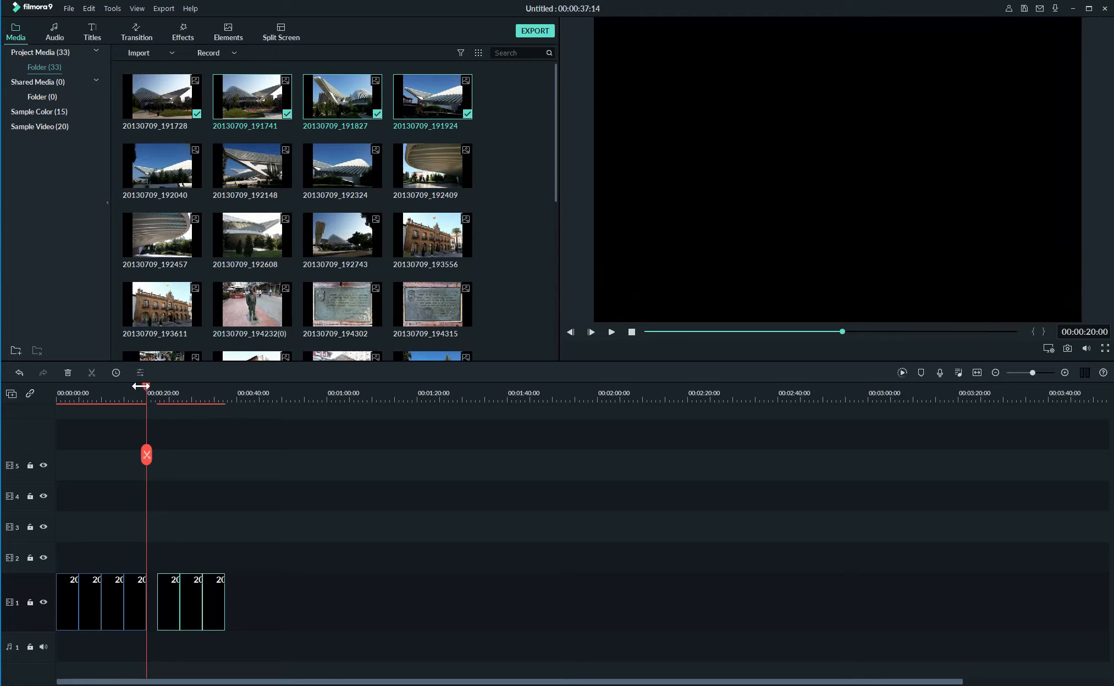
Scrub the playhead past the second photo group and lengthen that group's first clip to about 7 seconds.
left_click_drag(146, 392, 204, 510)
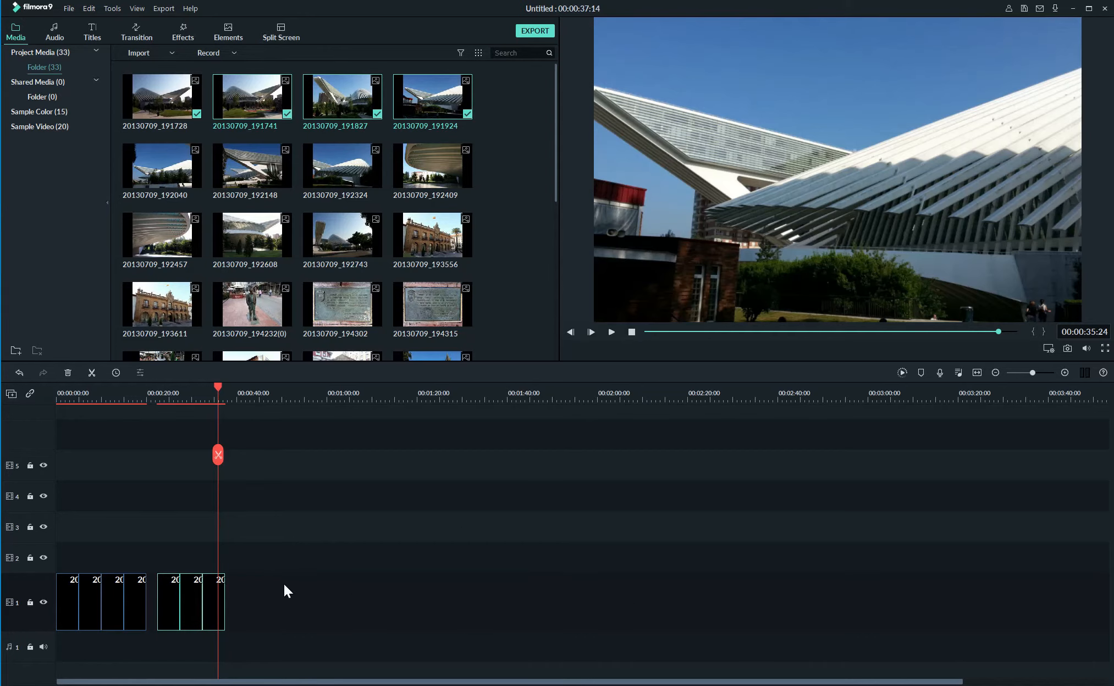
left_click(229, 397)
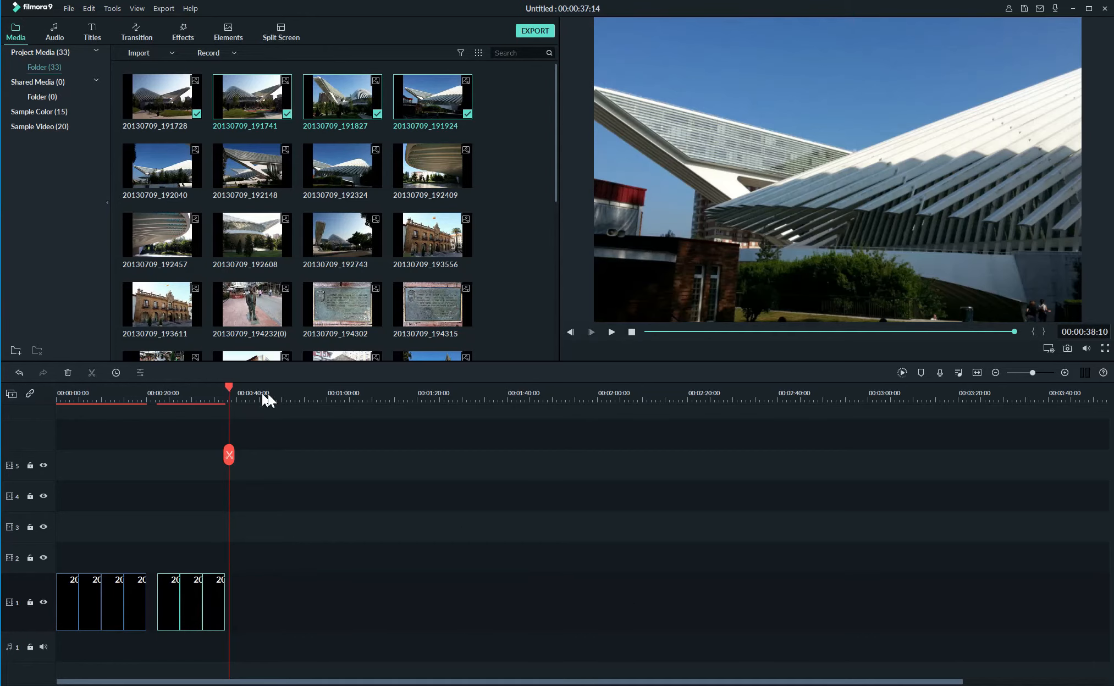
left_click(274, 396)
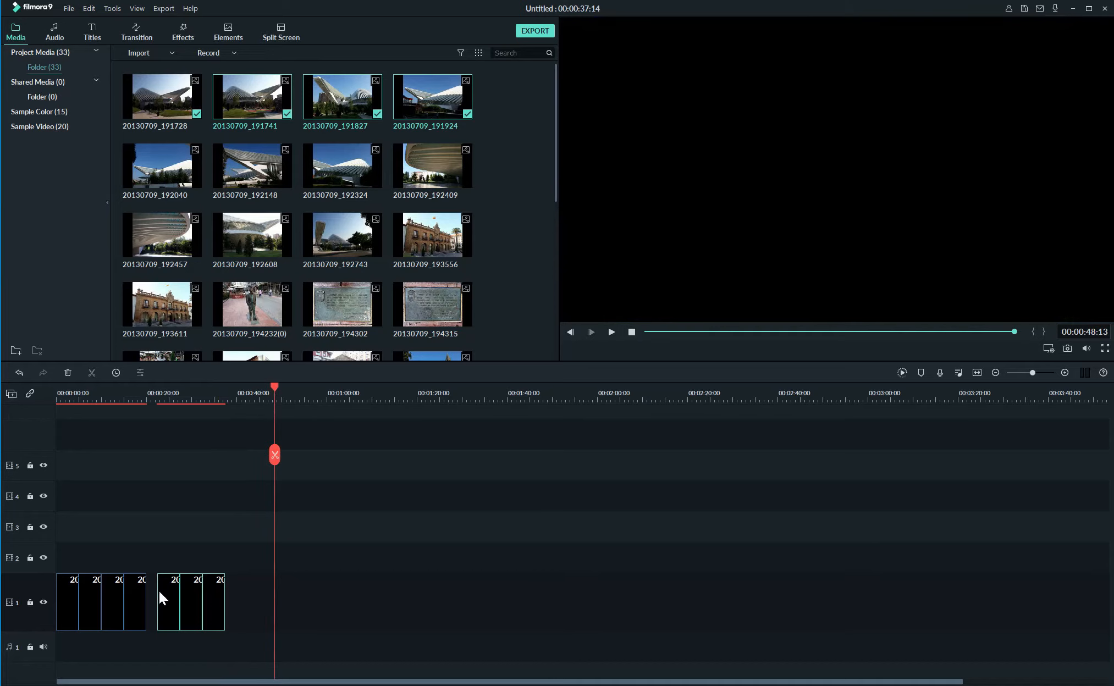
left_click_drag(157, 591, 149, 589)
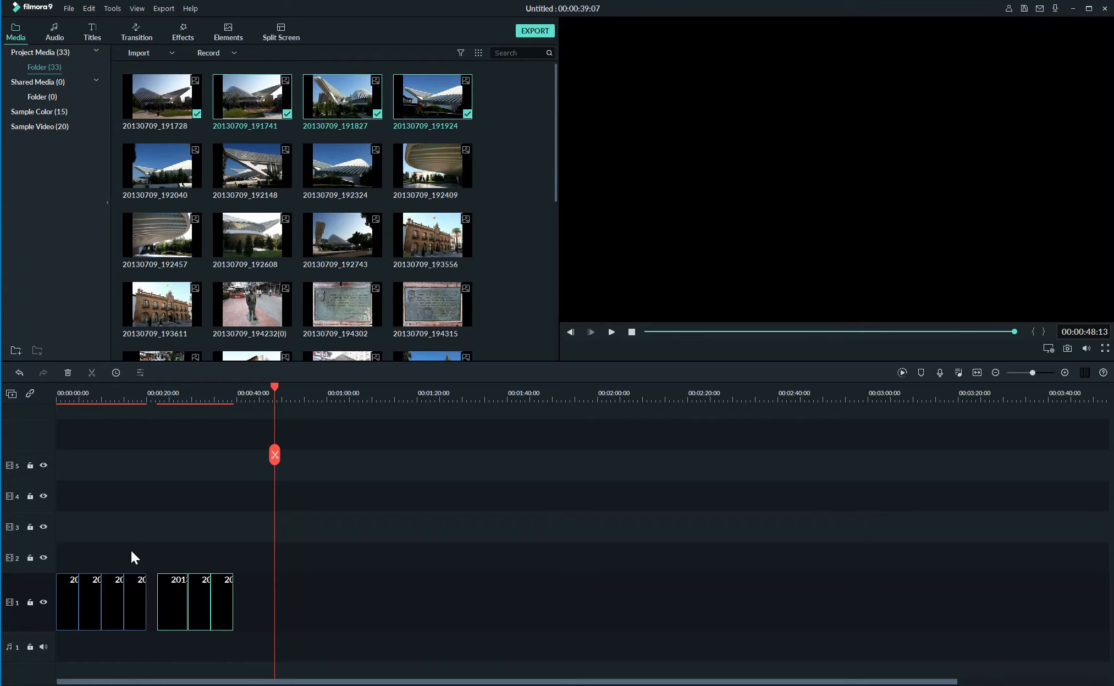
Move the first photo clip to video track 5 and the next two clips beyond the last photo on track 1.
left_click_drag(75, 606, 66, 520)
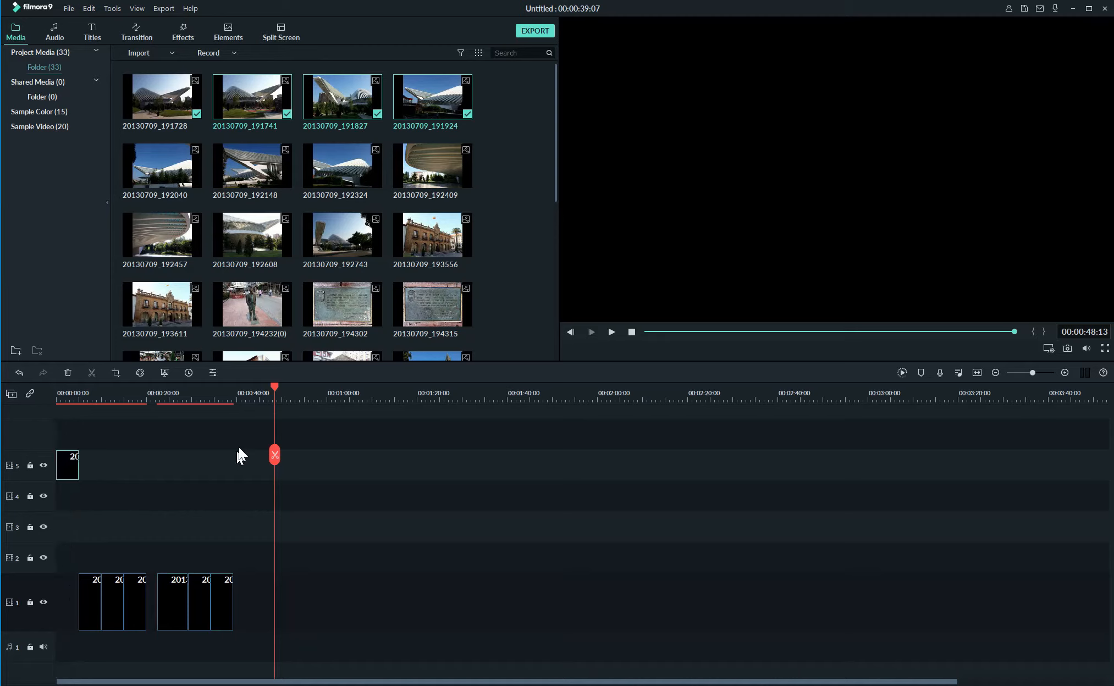
left_click_drag(99, 611, 236, 619)
left_click_drag(121, 617, 355, 619)
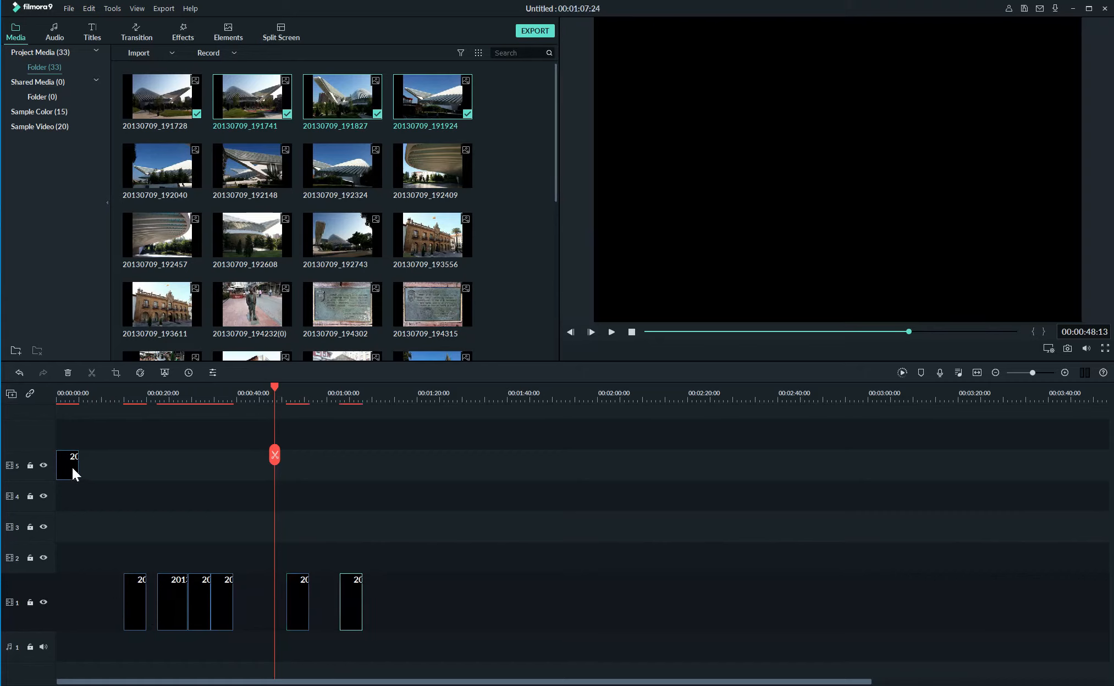
Extend the photo clip on track 5 to about 36 seconds and return the playhead to the beginning.
left_click_drag(79, 468, 217, 484)
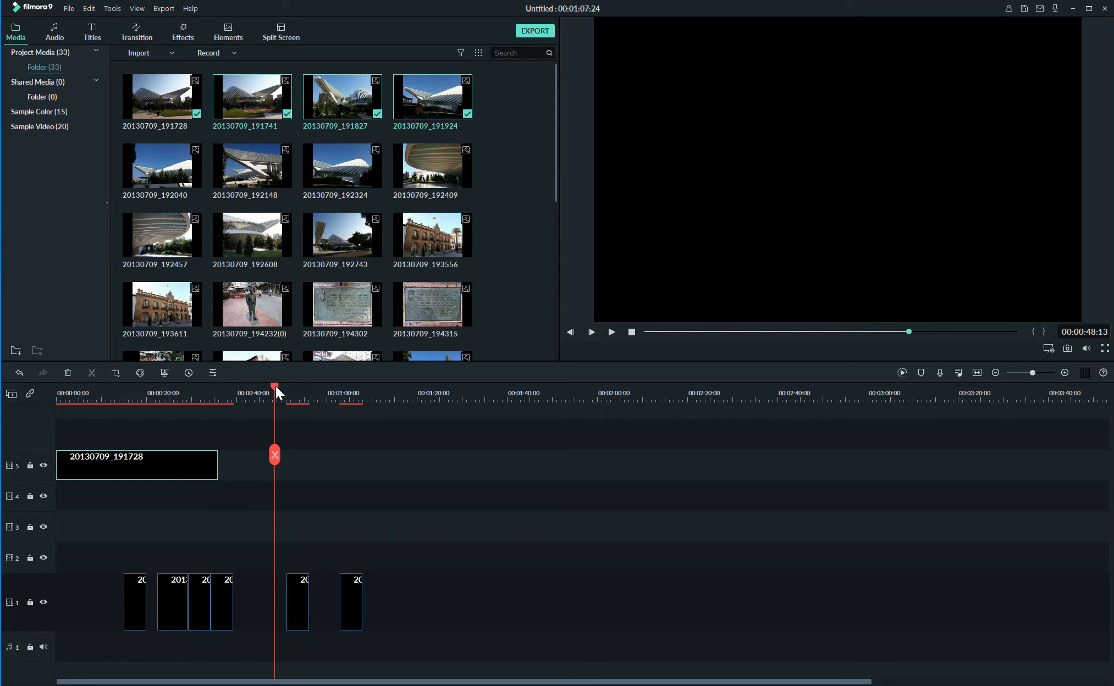
left_click_drag(272, 387, 58, 424)
Spread the photo clips on track 1 apart with gaps, all well beyond the end of the track 5 clip.
left_click_drag(358, 600, 487, 621)
left_click_drag(300, 620, 420, 620)
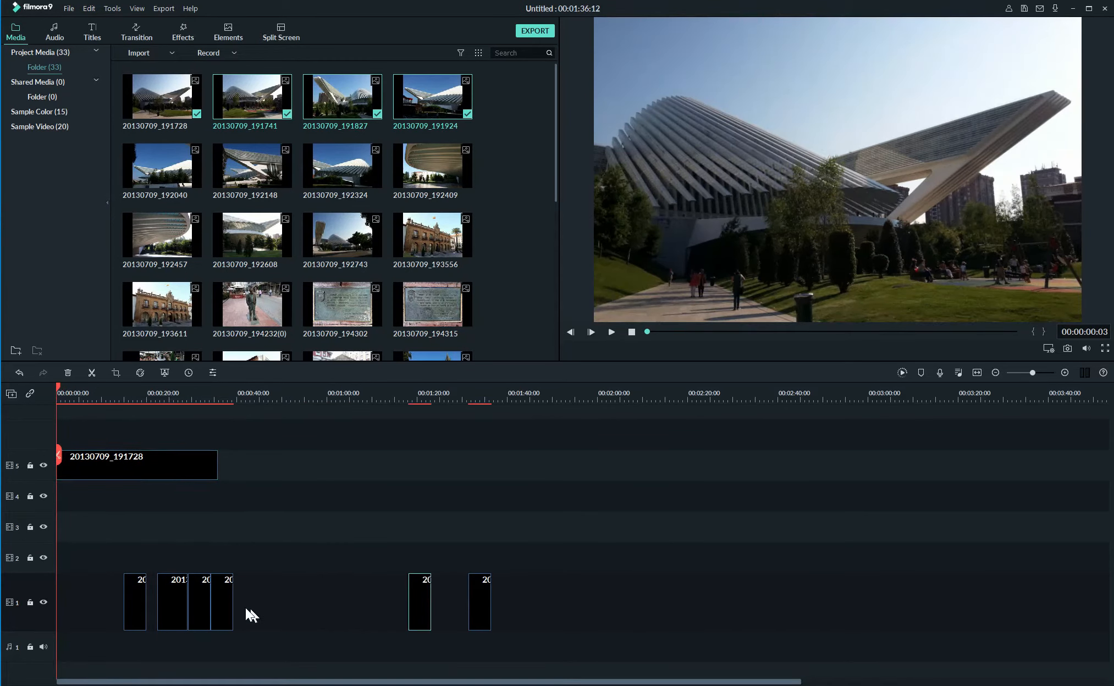
left_click_drag(226, 610, 359, 618)
left_click_drag(174, 604, 555, 606)
left_click_drag(132, 598, 587, 605)
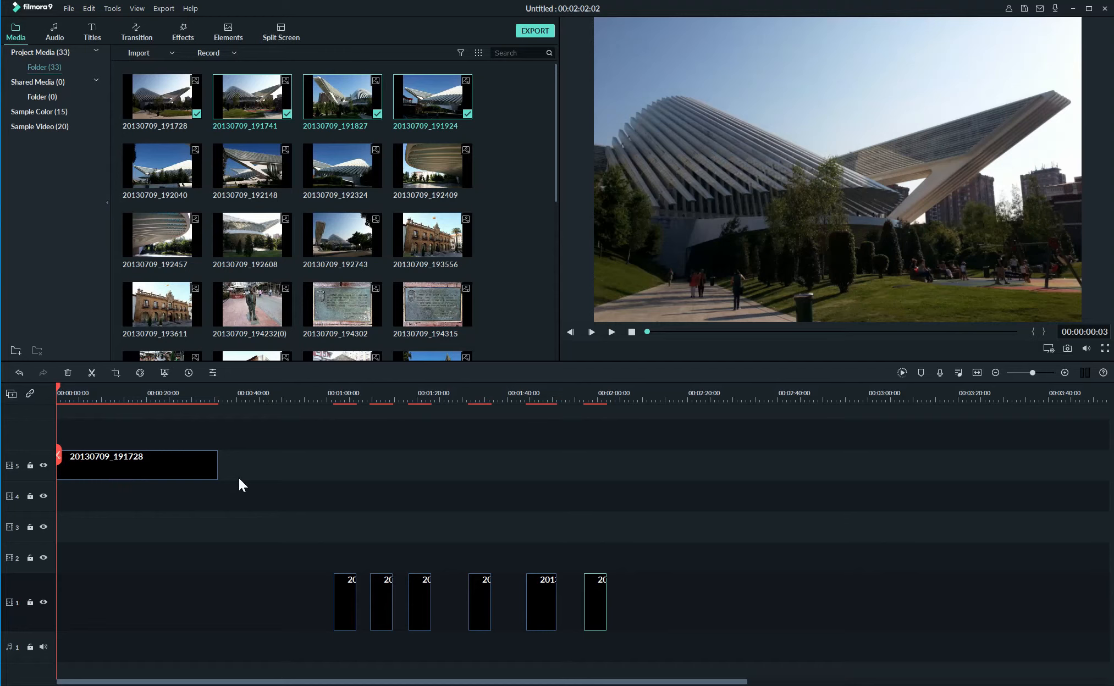
Check the track 5 clip's duration setting and shorten the clip to about 31 seconds.
right_click(170, 474)
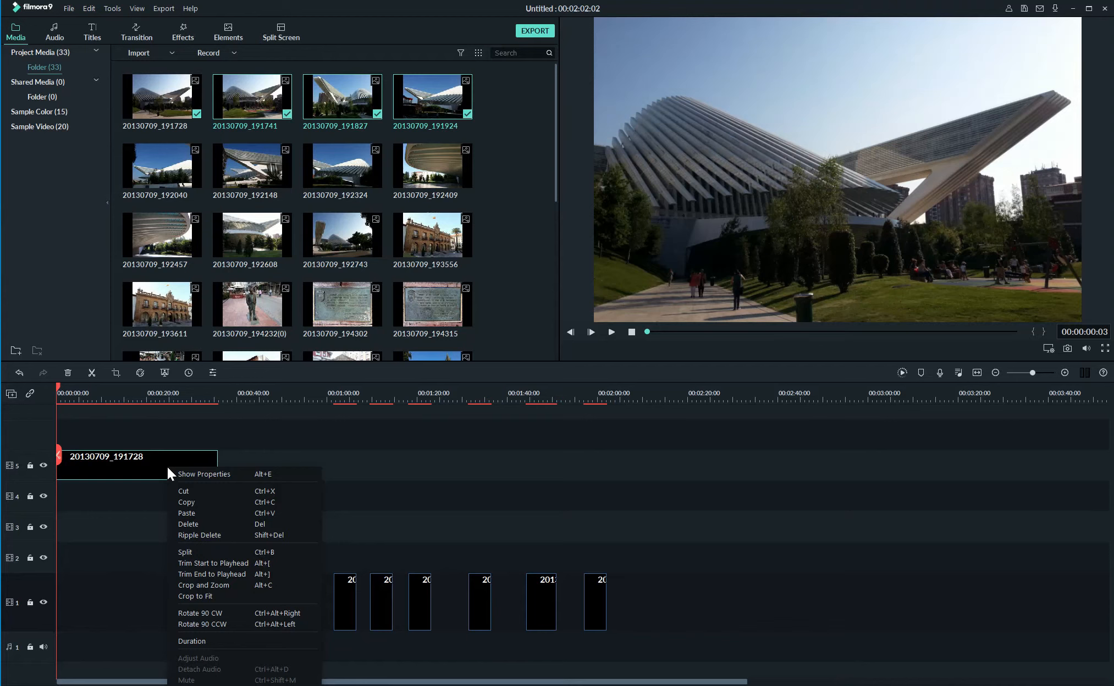
left_click(208, 642)
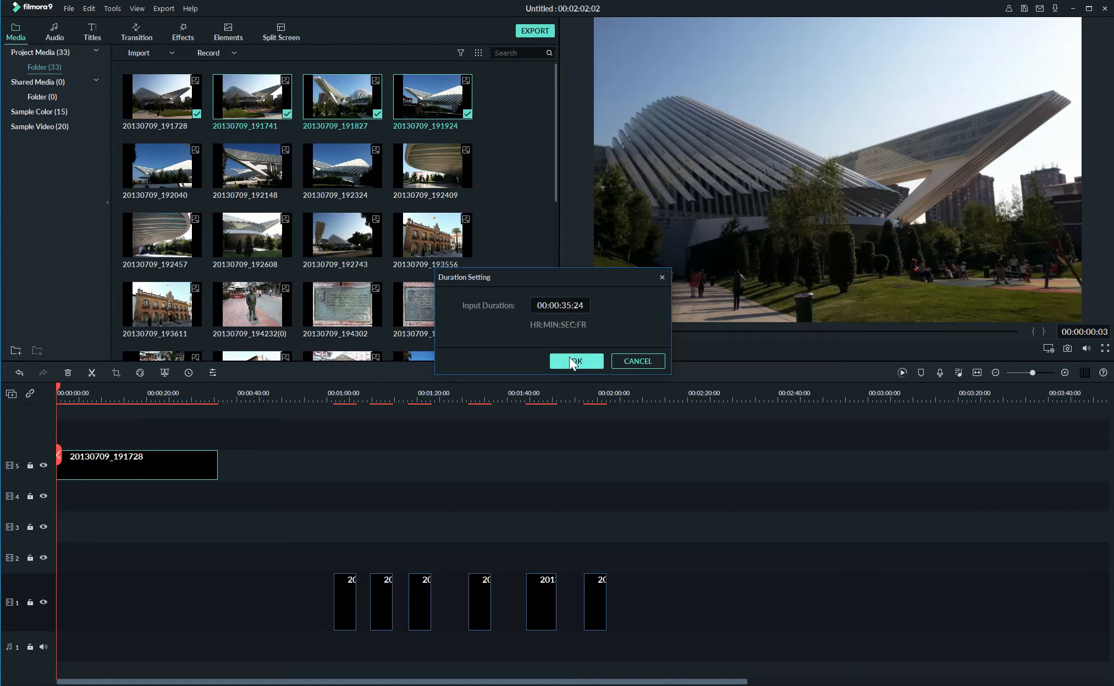
key("Return")
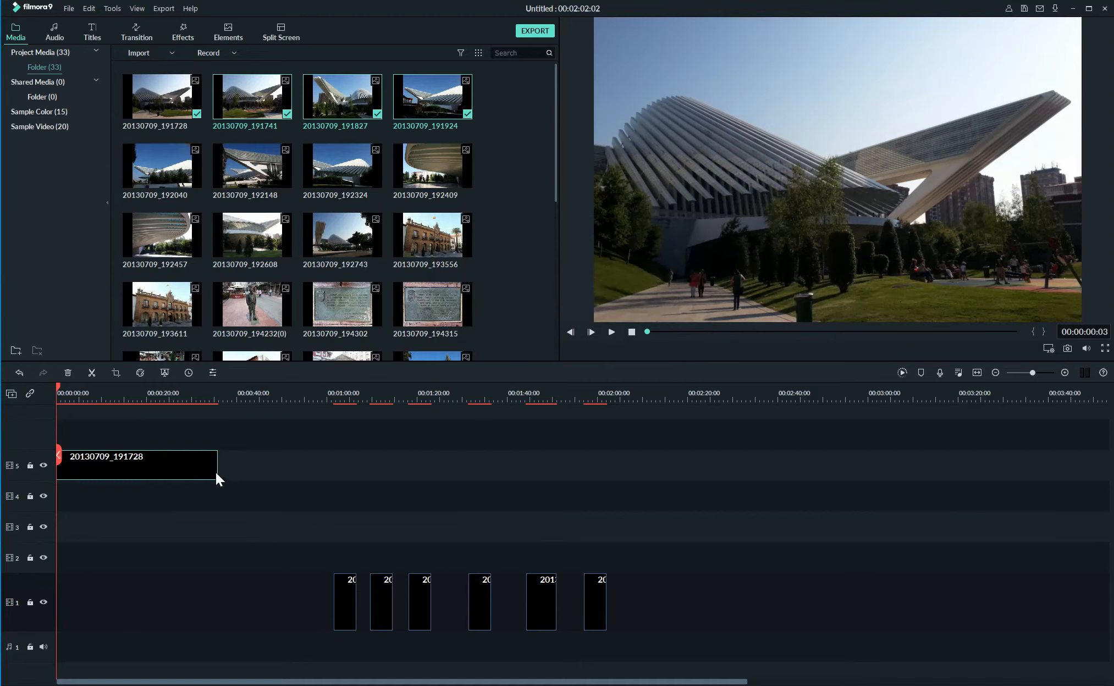
mouse_move(218, 470)
left_mouse_down()
mouse_move(311, 475)
mouse_move(195, 473)
left_mouse_up()
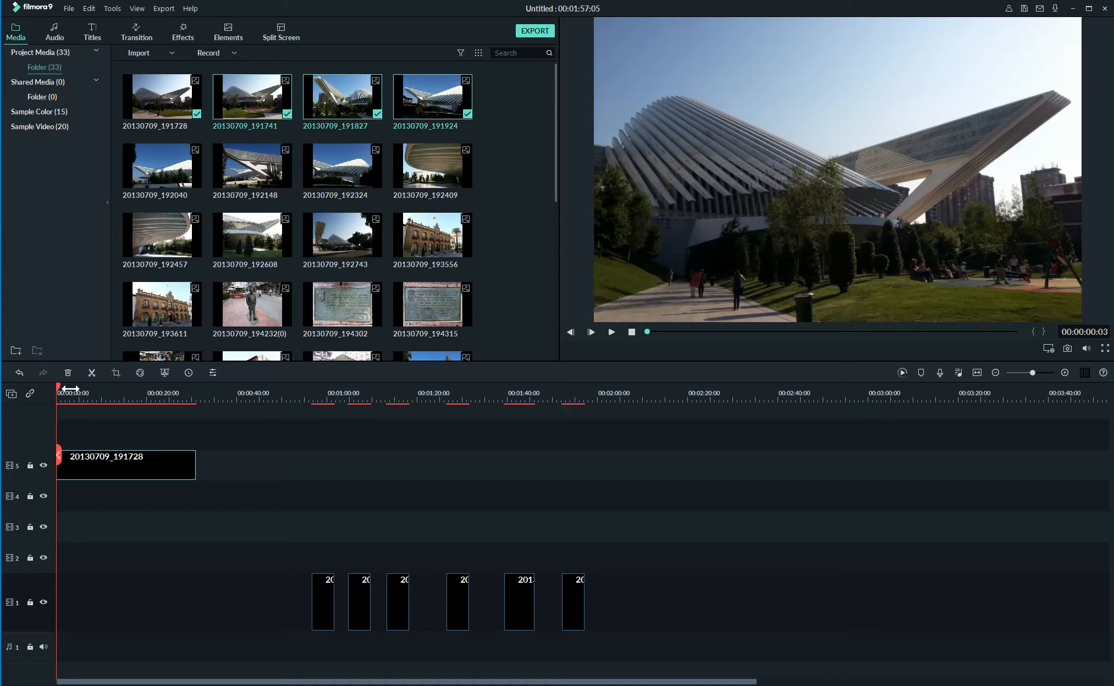
Scrub through the track 5 clip and split it at 00:00:23:22.
left_click_drag(61, 390, 94, 395)
left_click_drag(123, 388, 51, 395)
mouse_move(152, 402)
left_mouse_down()
mouse_move(205, 402)
mouse_move(155, 417)
mouse_move(164, 415)
left_mouse_up()
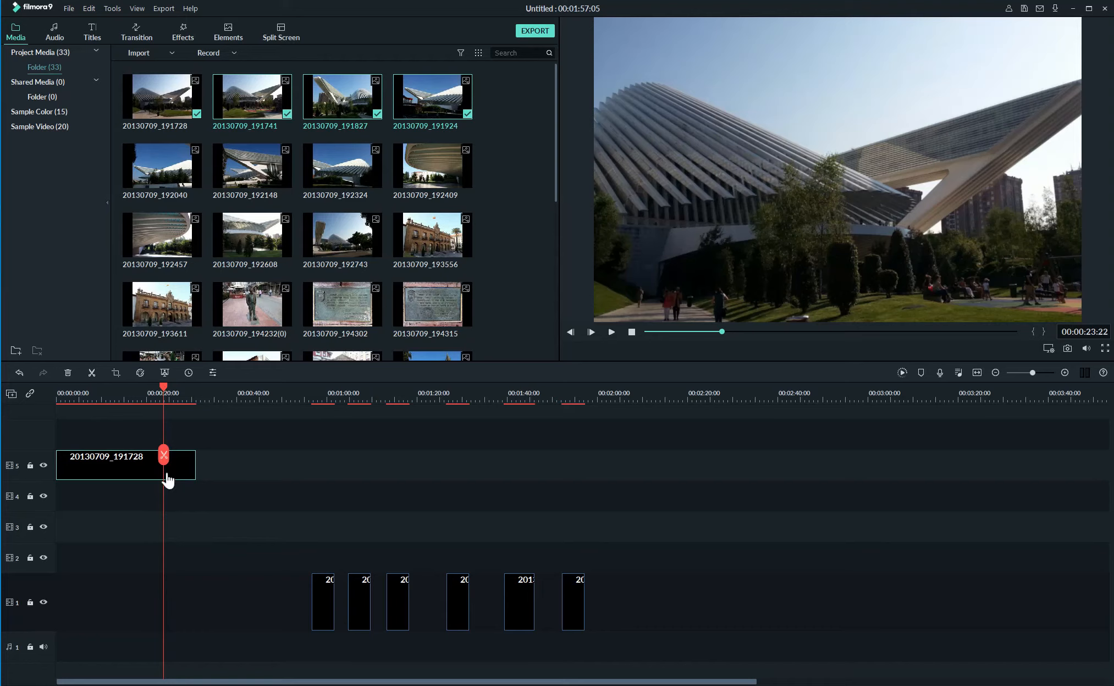
left_click(91, 374)
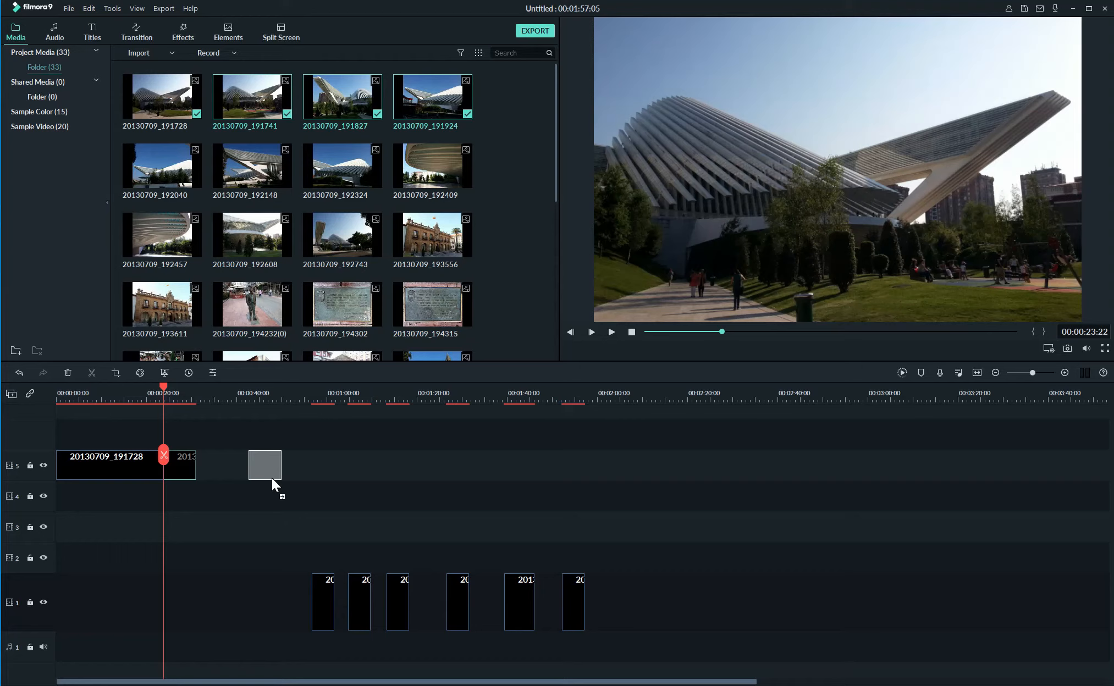
Move the second piece of the split clip away along track 5 and back against the first piece.
left_click_drag(271, 478, 272, 479)
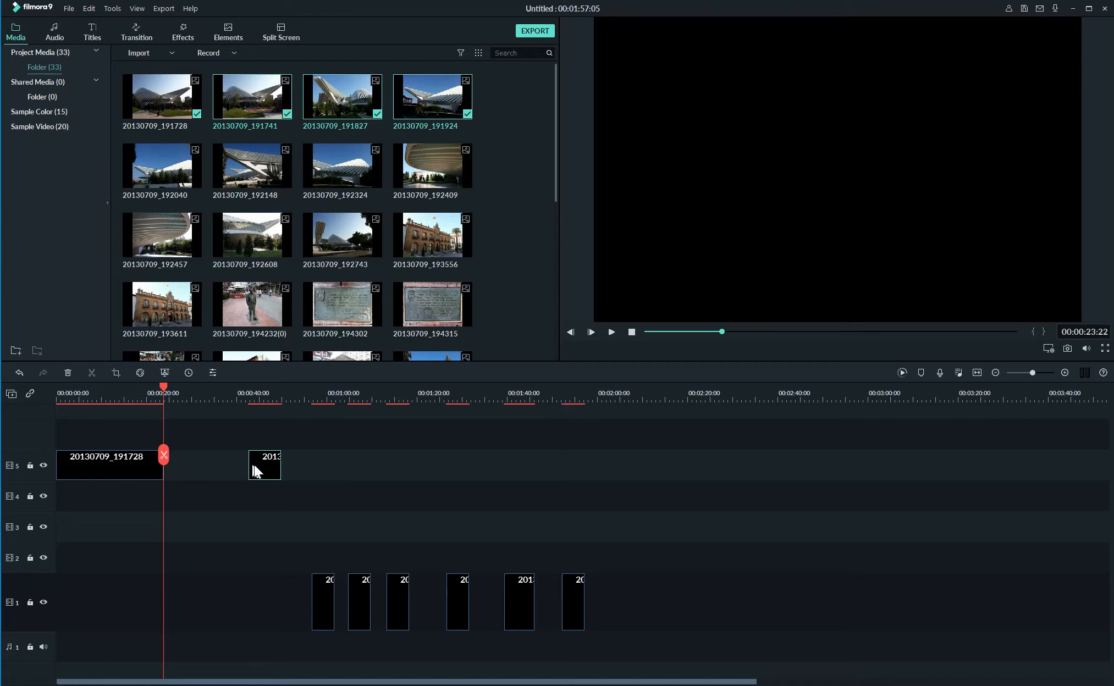
left_click_drag(197, 465, 169, 467)
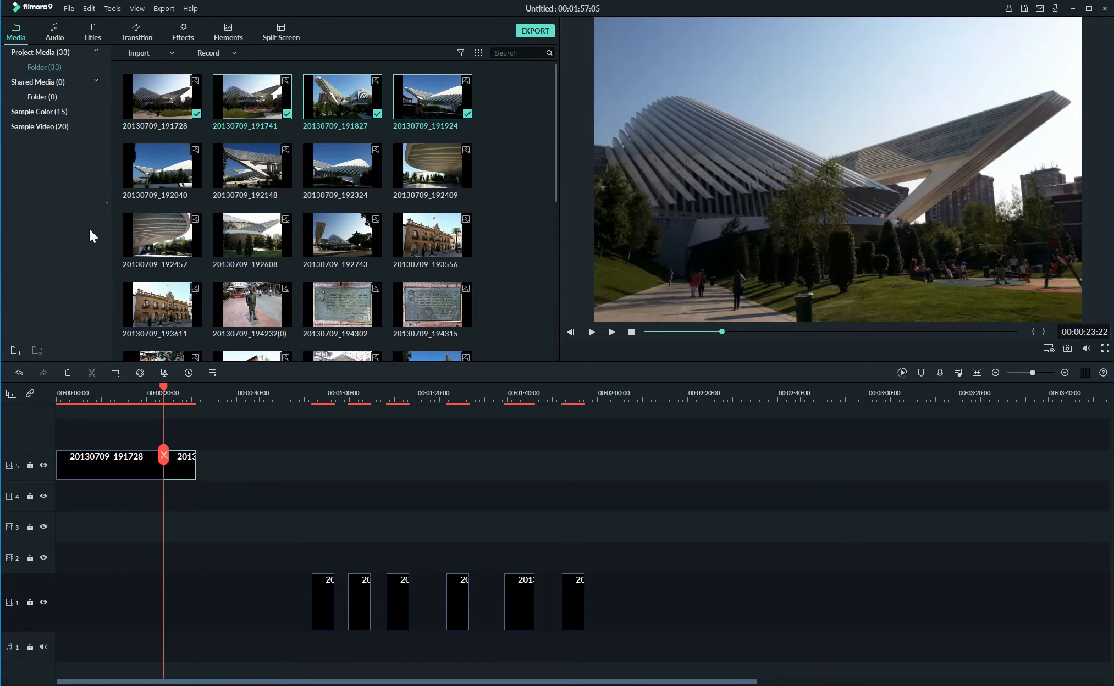
Look through the Young & Bright music in the audio library and the available media import options.
left_click(52, 42)
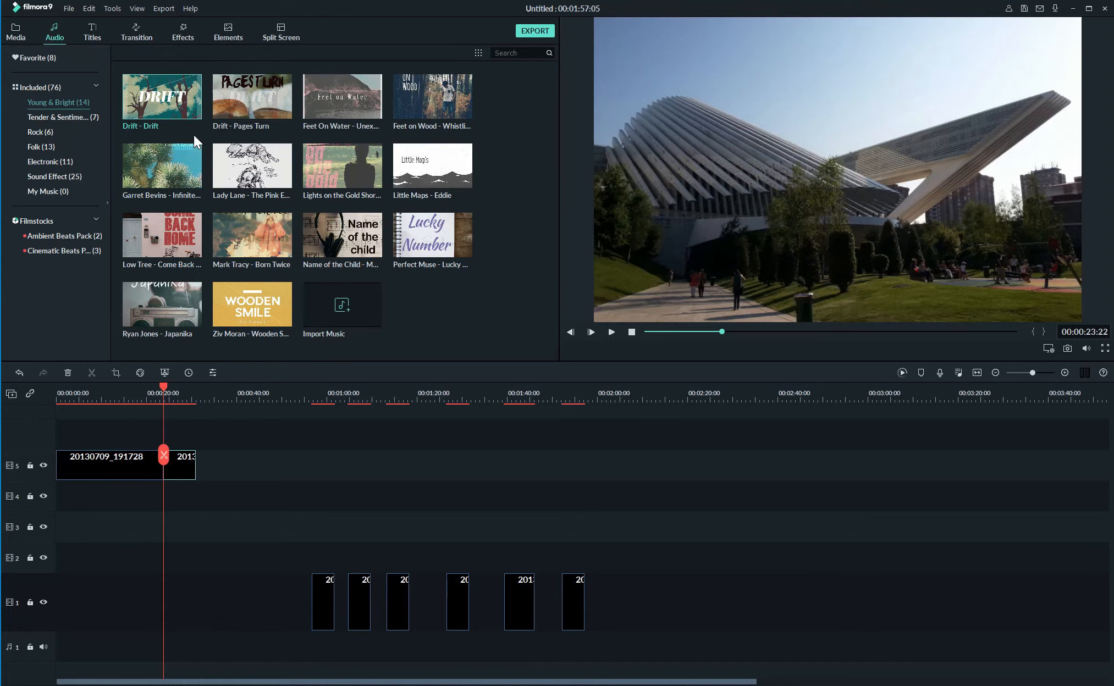
mouse_move(265, 284)
left_click(20, 35)
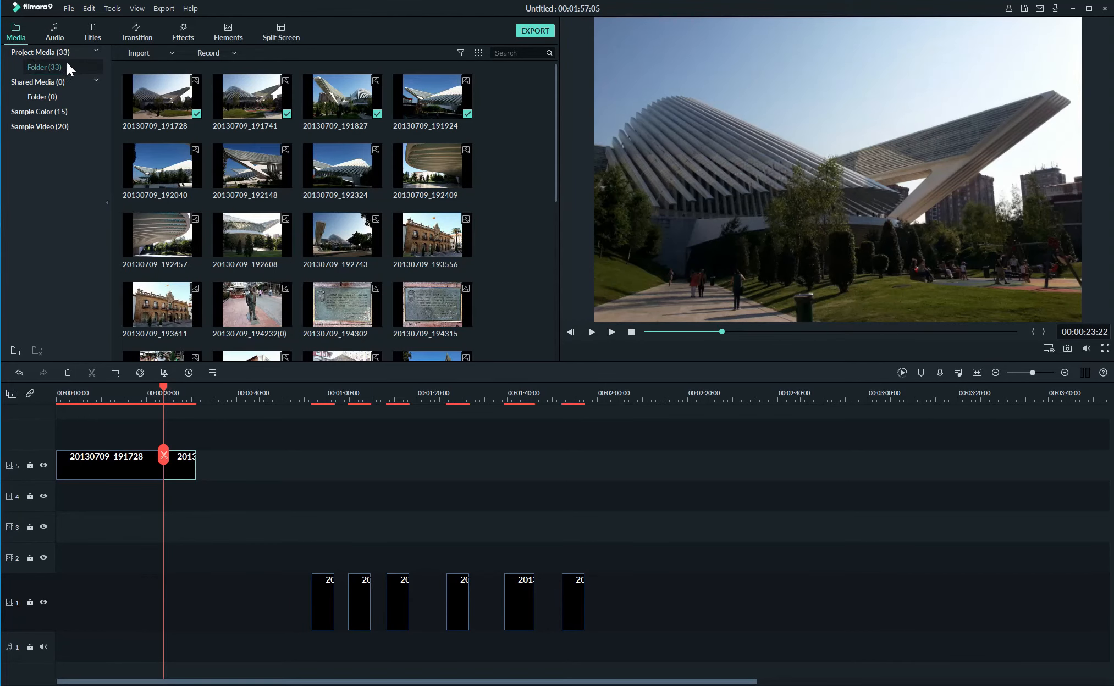
left_click(171, 54)
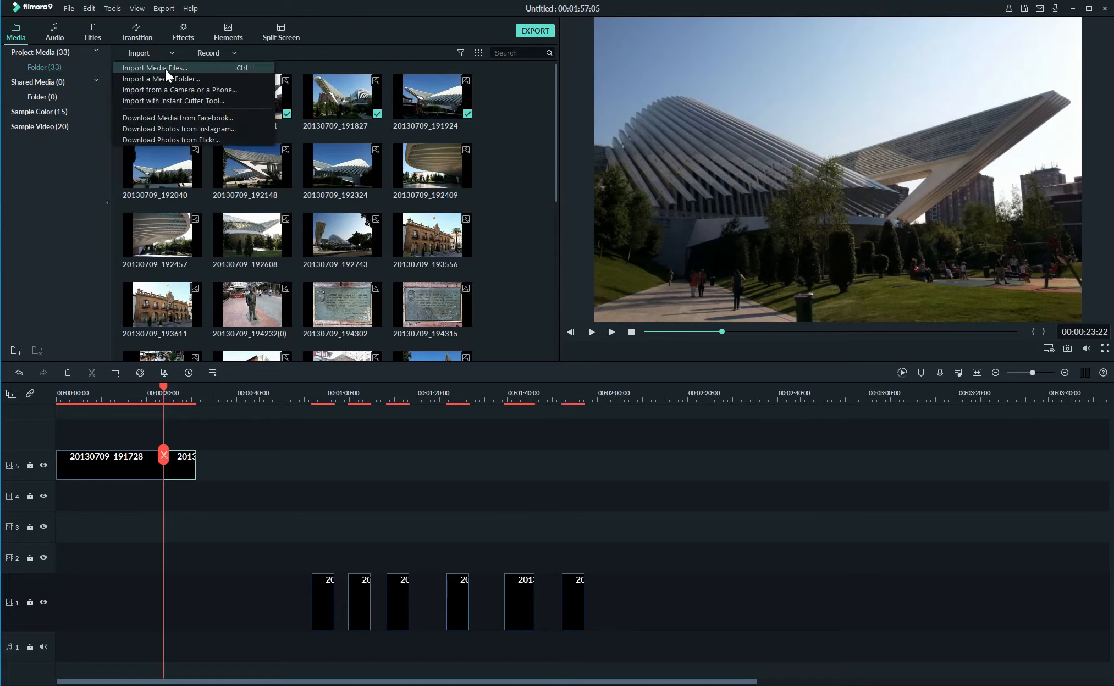
left_click(170, 54)
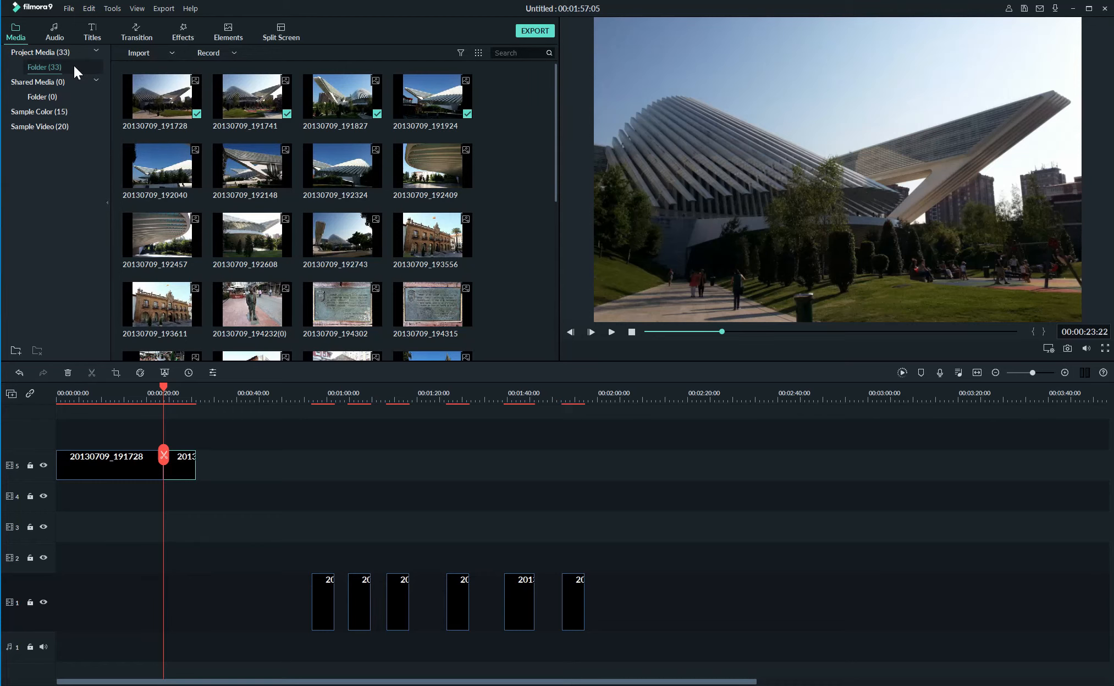
Add the "Drift - Drift" song from the Young & Bright music to the start of audio track 1.
left_click(54, 33)
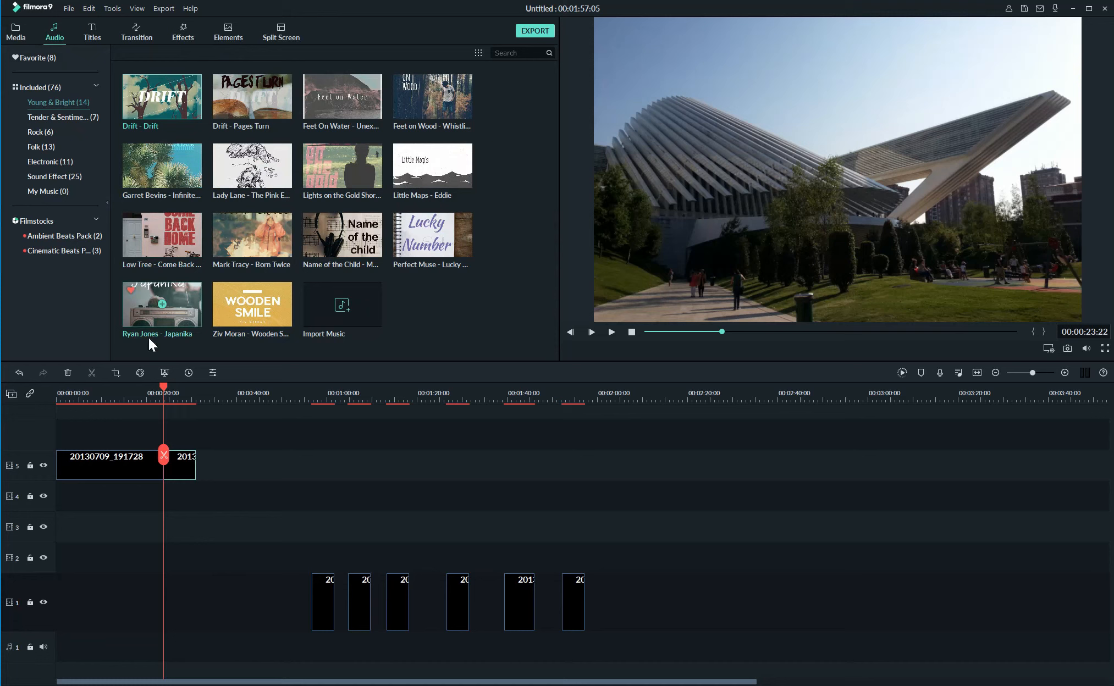
left_click_drag(131, 82, 67, 475)
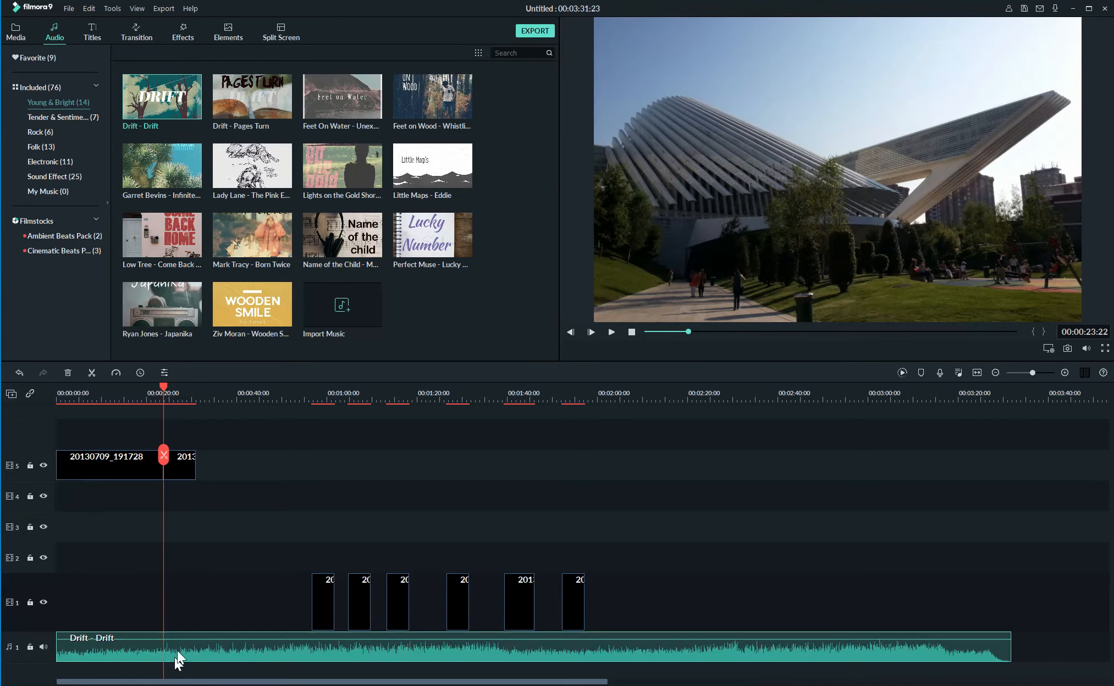
mouse_move(183, 644)
left_mouse_down()
mouse_move(191, 550)
mouse_move(187, 641)
left_mouse_up()
Delete all the photo clips on video track 1 together.
left_click_drag(303, 607, 601, 614)
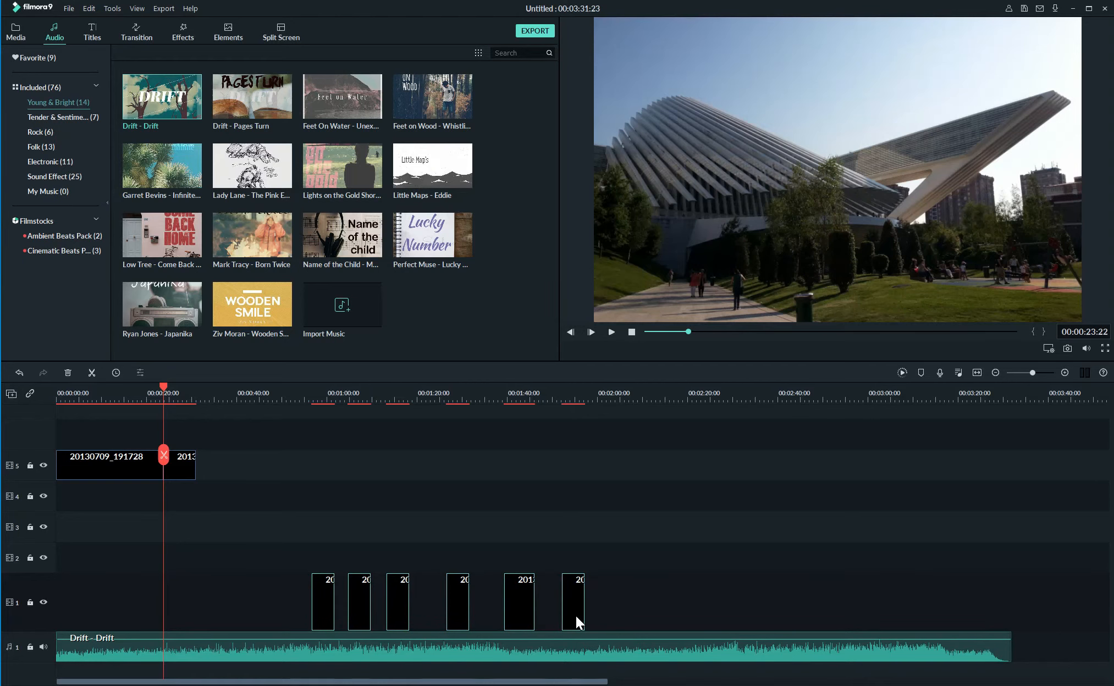
right_click(576, 615)
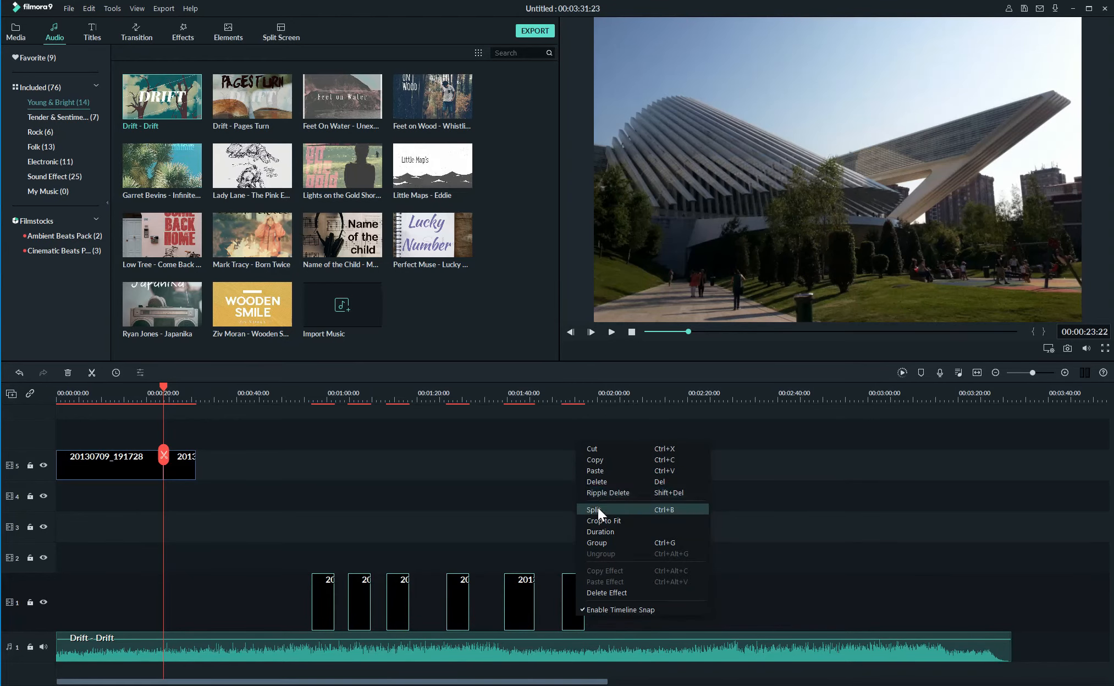
left_click(600, 482)
Raise the music clip's volume to 12 dB on the timeline and move the first piece of the track 5 clip to track 2.
left_click(459, 654)
left_click_drag(373, 649, 286, 636)
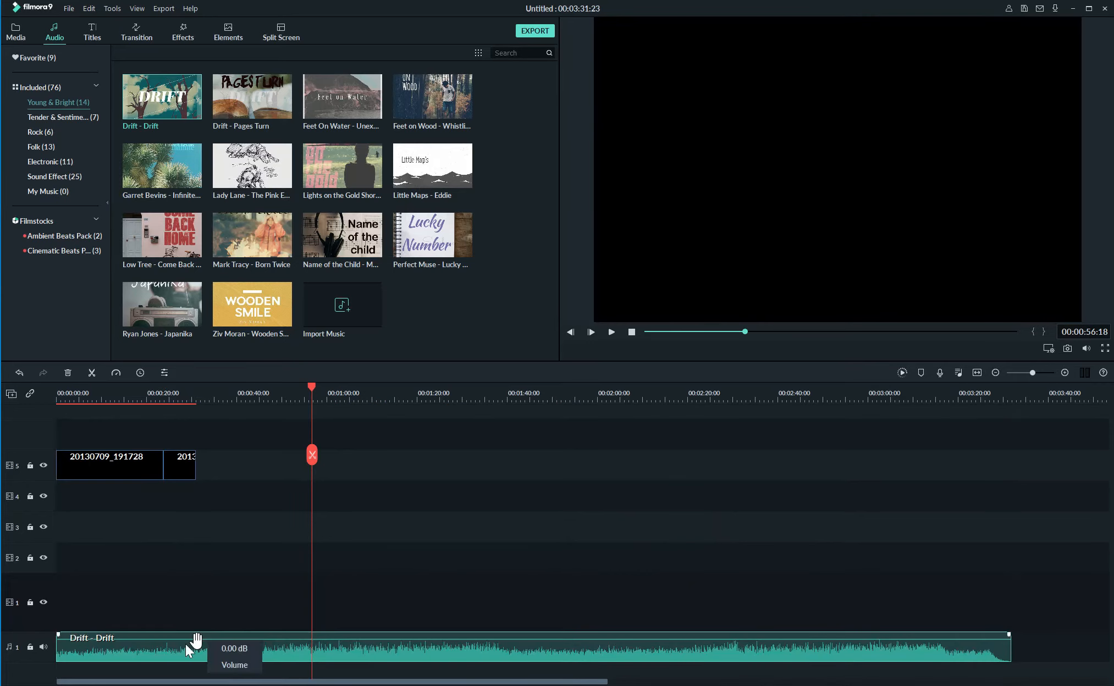
left_click_drag(180, 641, 153, 632)
left_click_drag(126, 464, 128, 561)
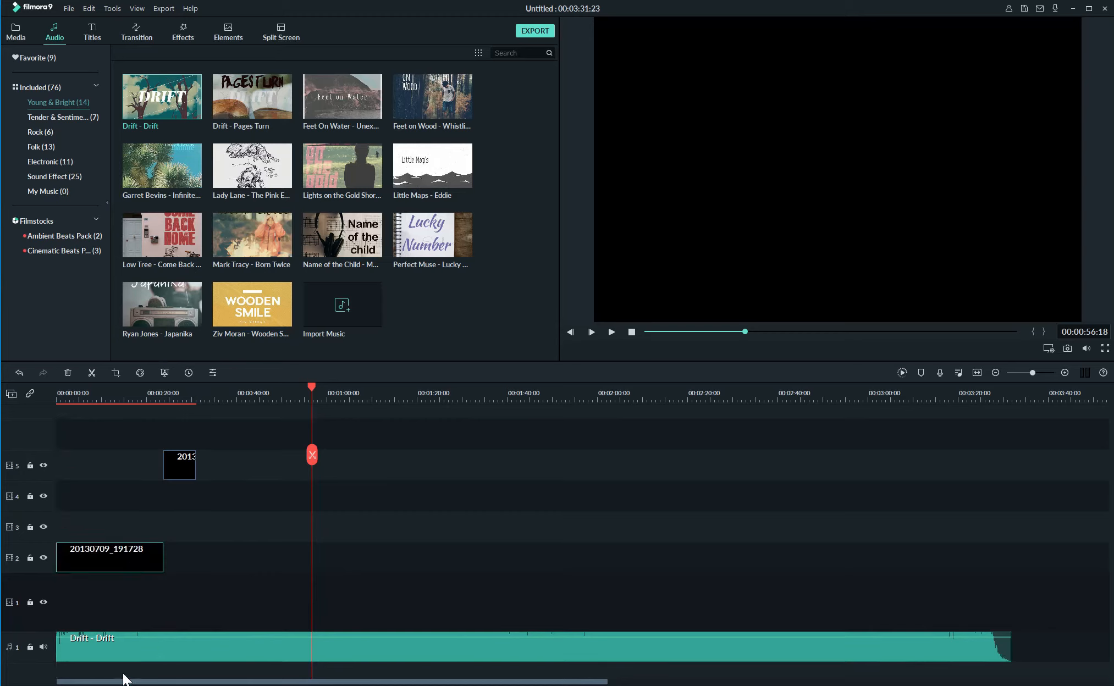
Lower the music clip's volume to about -16.55 dB in its audio settings and apply the change.
left_click(140, 648)
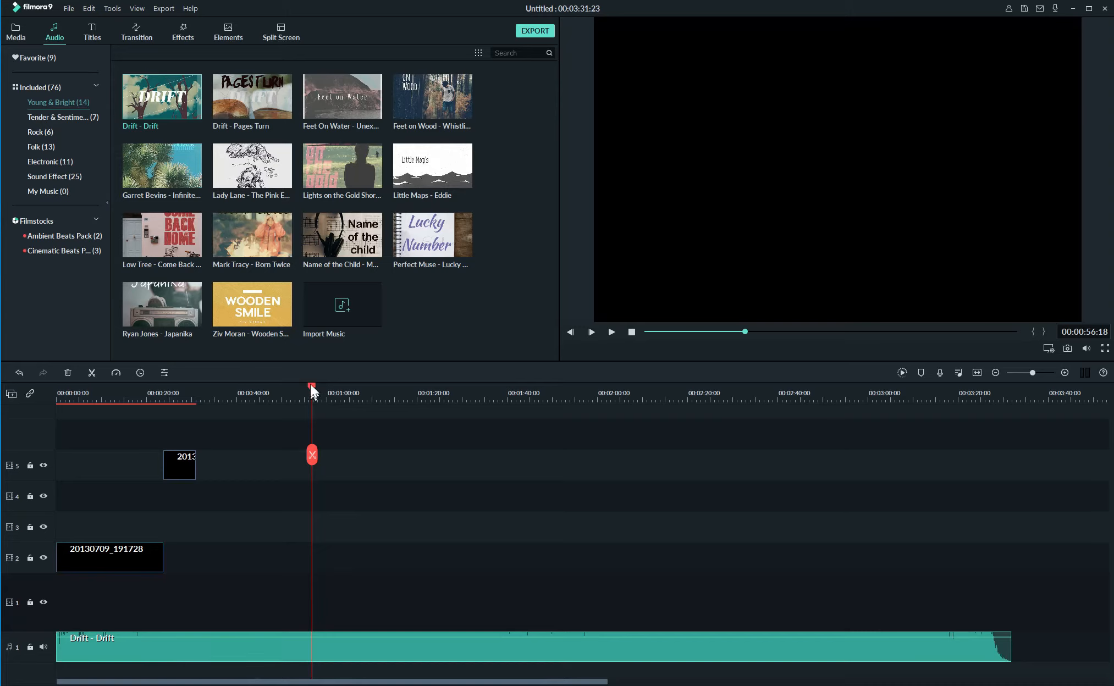
double_click(201, 649)
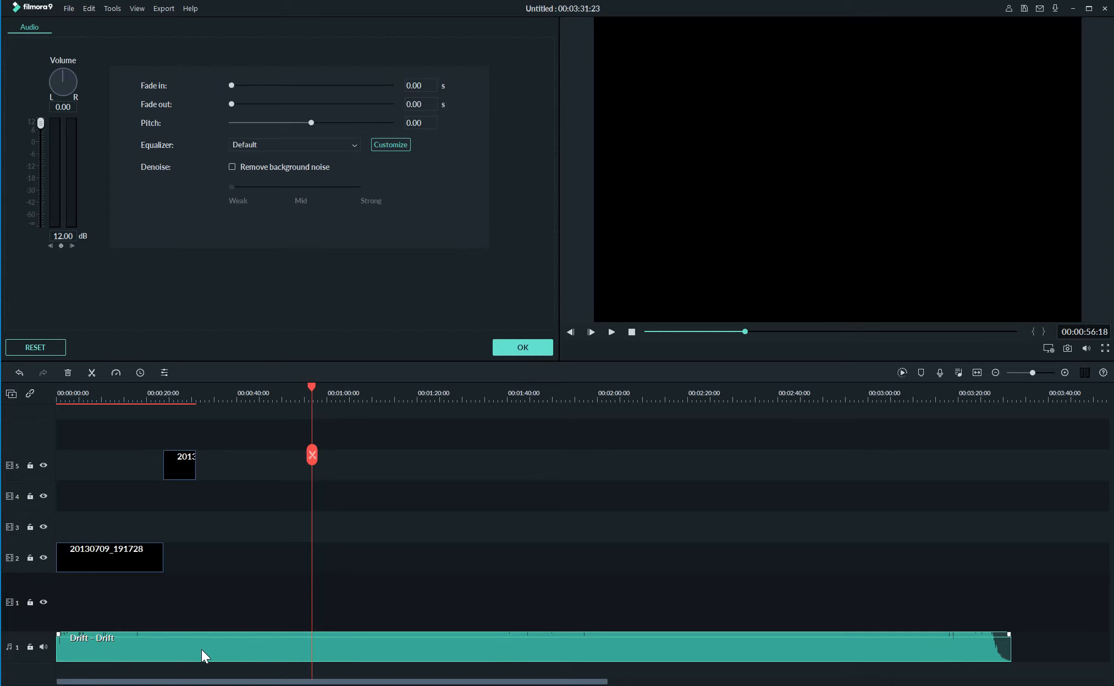
left_click_drag(42, 121, 61, 151)
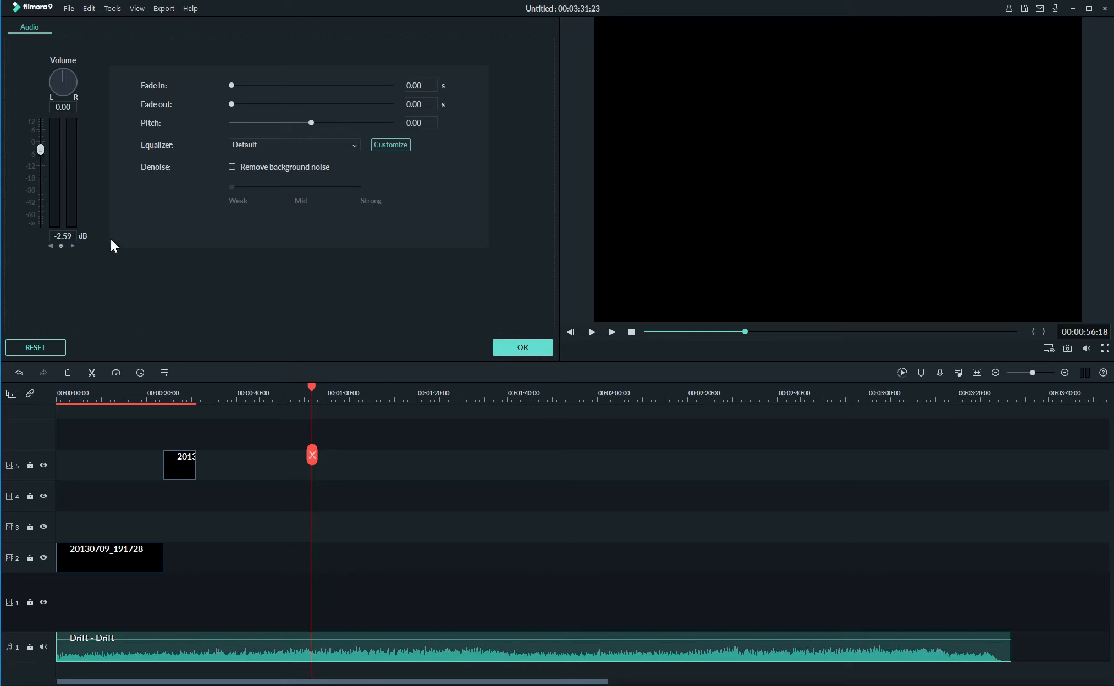
left_click_drag(40, 149, 39, 176)
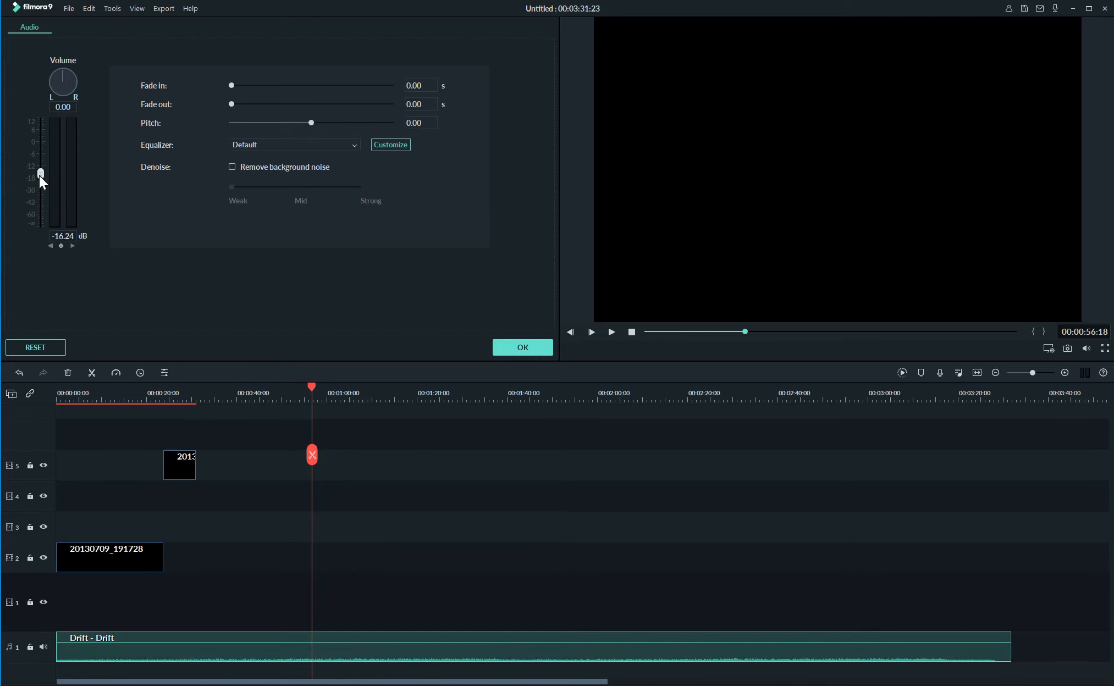
left_click(523, 348)
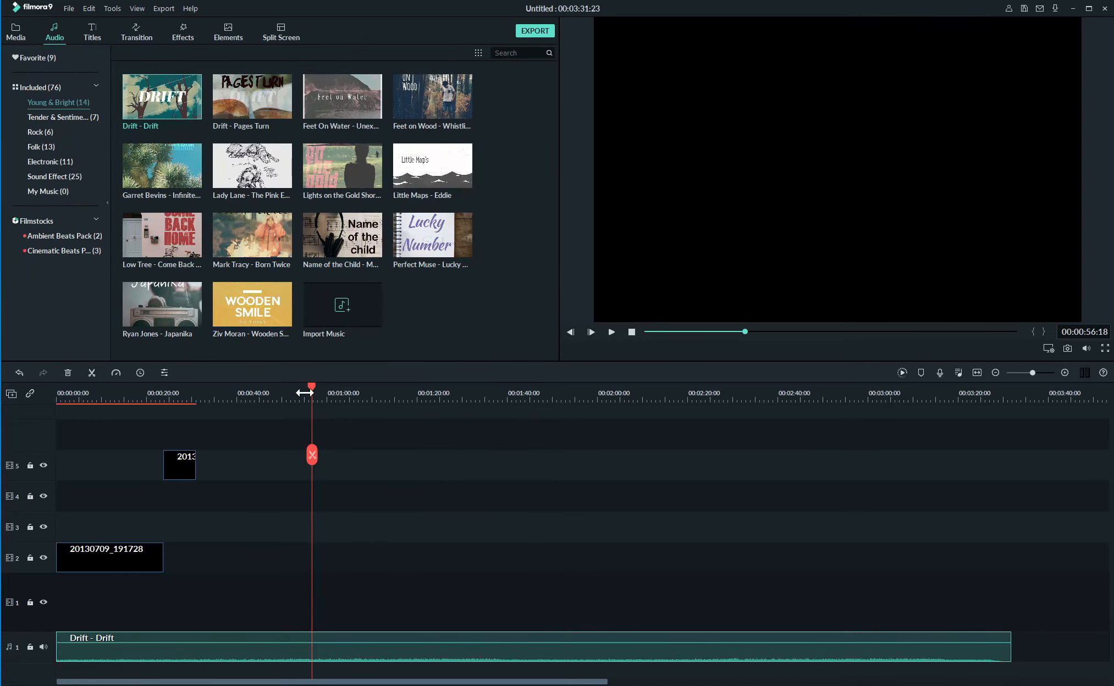
Move the remaining clip piece from track 5 to track 2, directly behind the first piece.
right_click(176, 468)
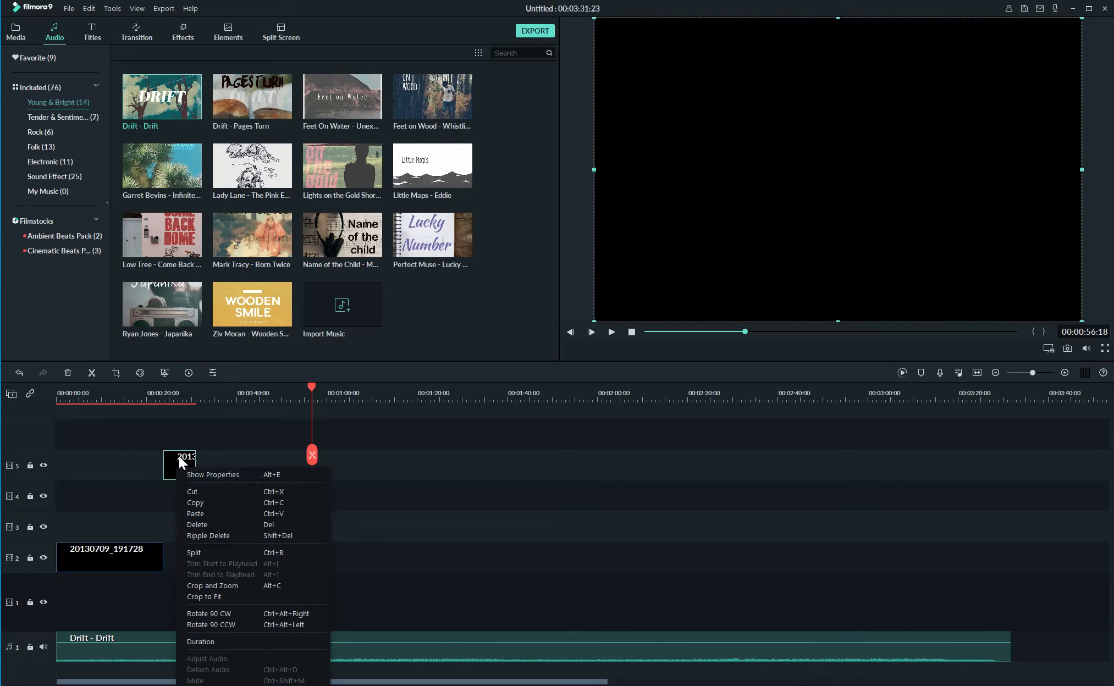
left_click(177, 466)
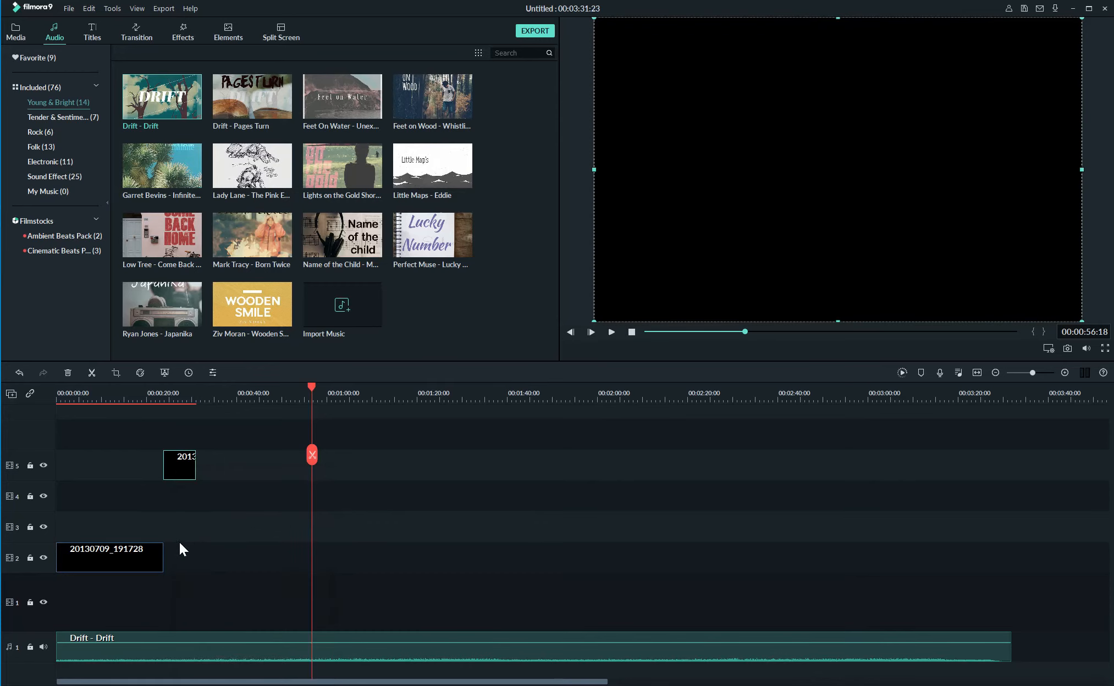
left_click_drag(181, 474, 181, 560)
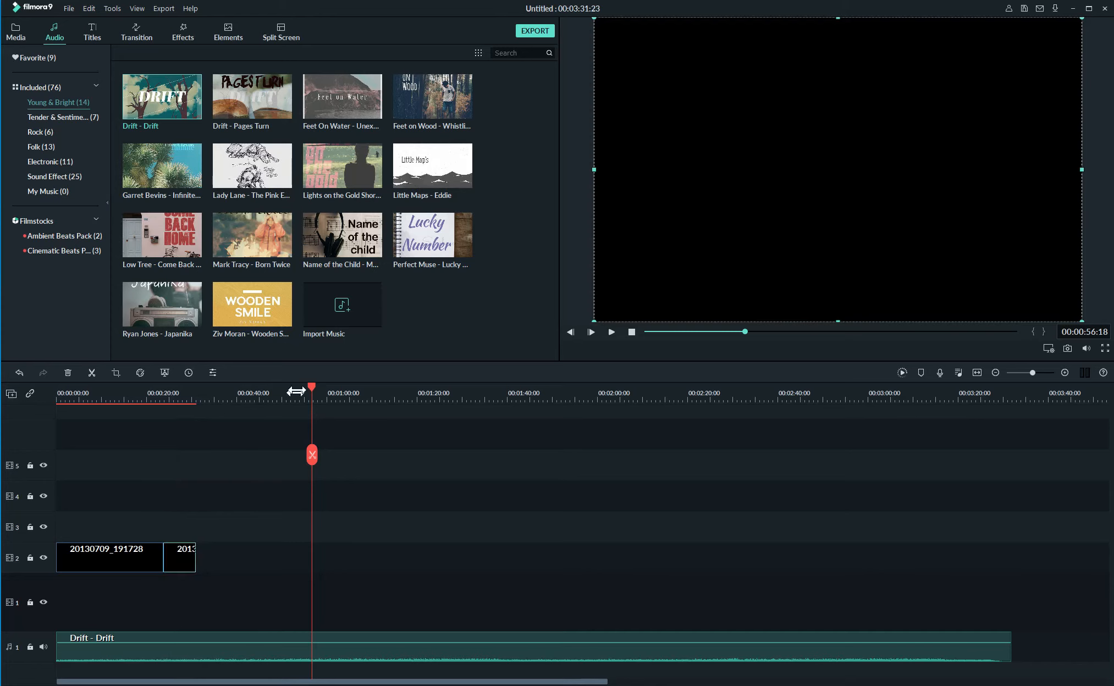
Play the project from the start for about 10 seconds to check the photo with the quieter music.
left_click_drag(310, 389, 56, 419)
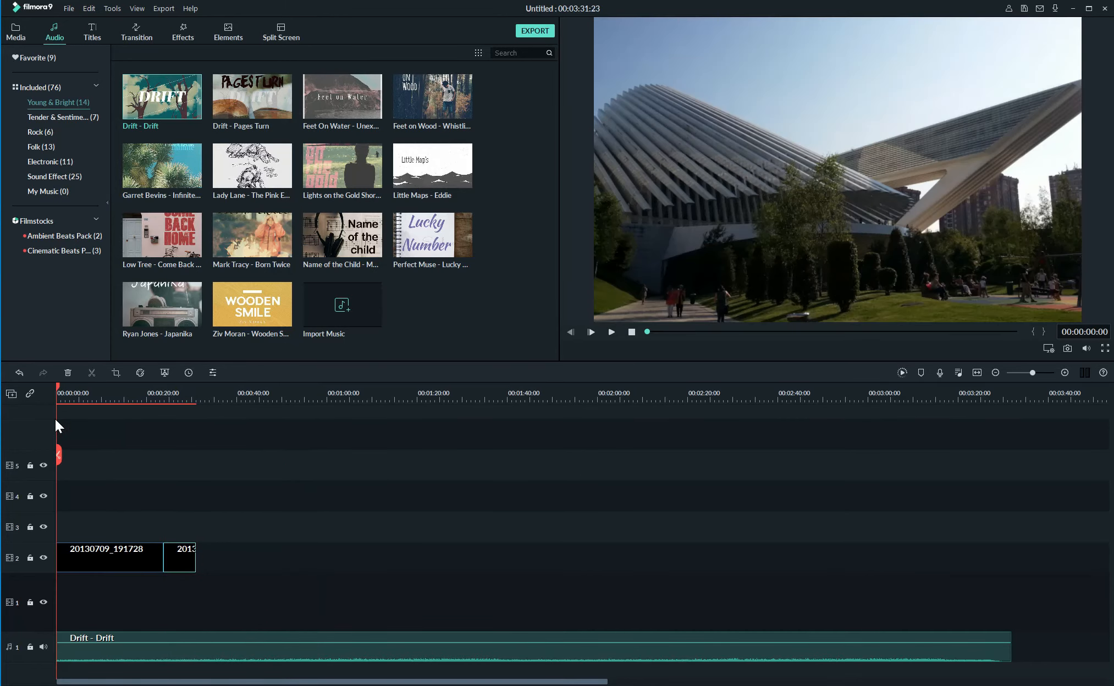
left_click(607, 333)
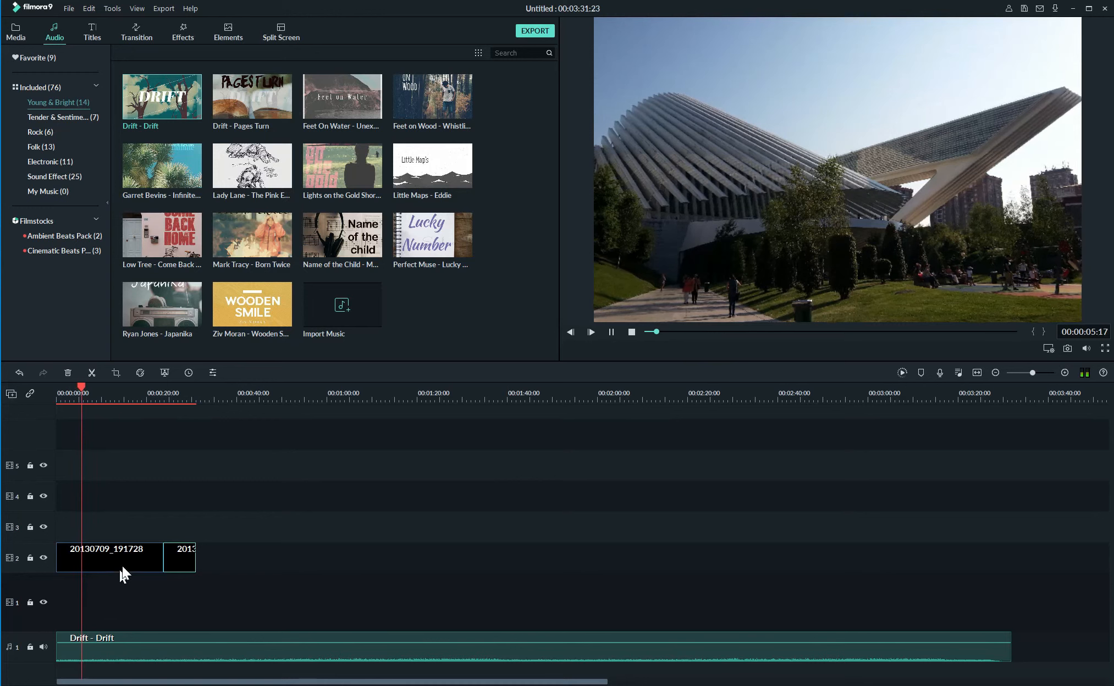
left_click(124, 639)
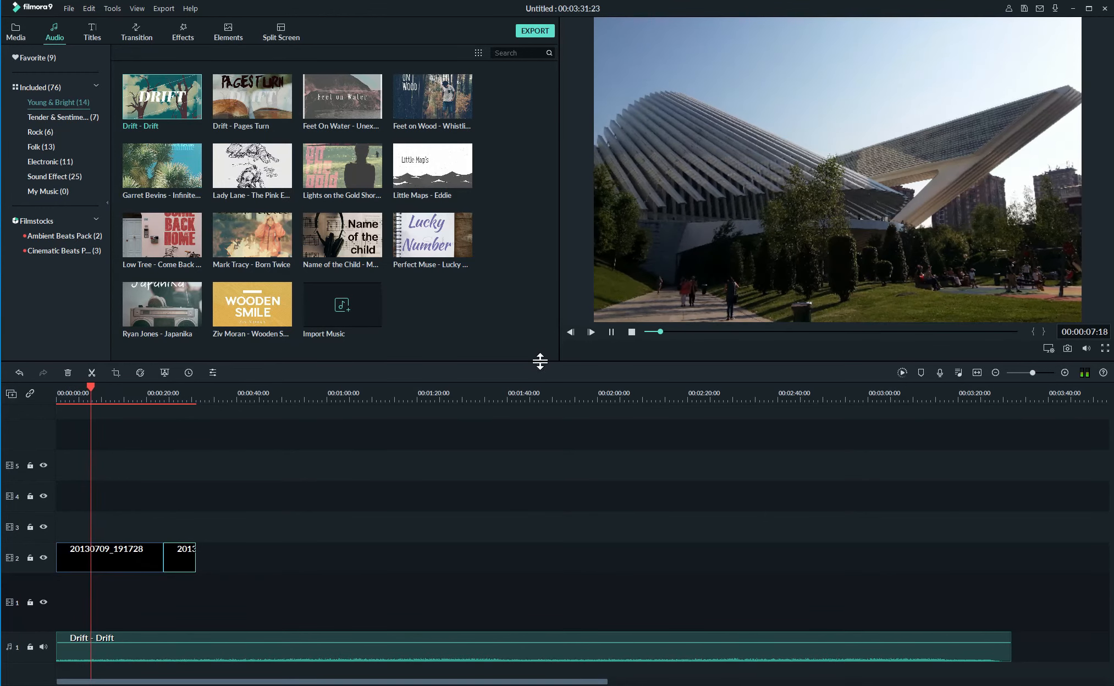
left_click(613, 337)
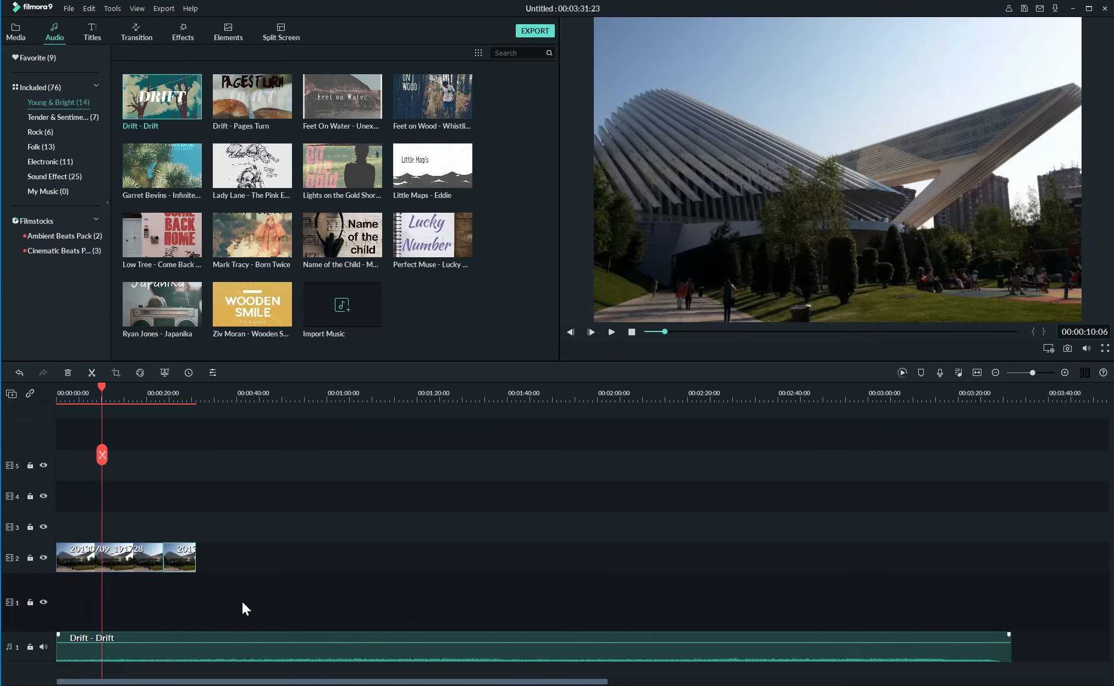
Split the music at 00:00:31:05, where the photo clips end, and move its second piece about 6 seconds further along audio track 1.
left_click_drag(101, 388, 197, 406)
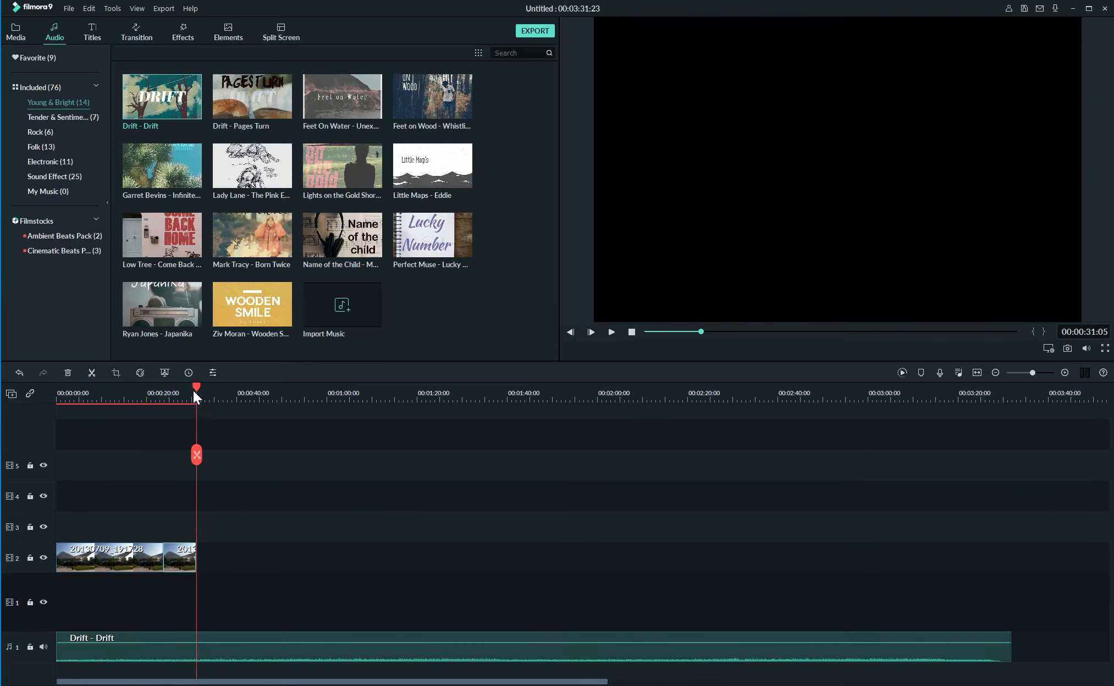
left_click(91, 374)
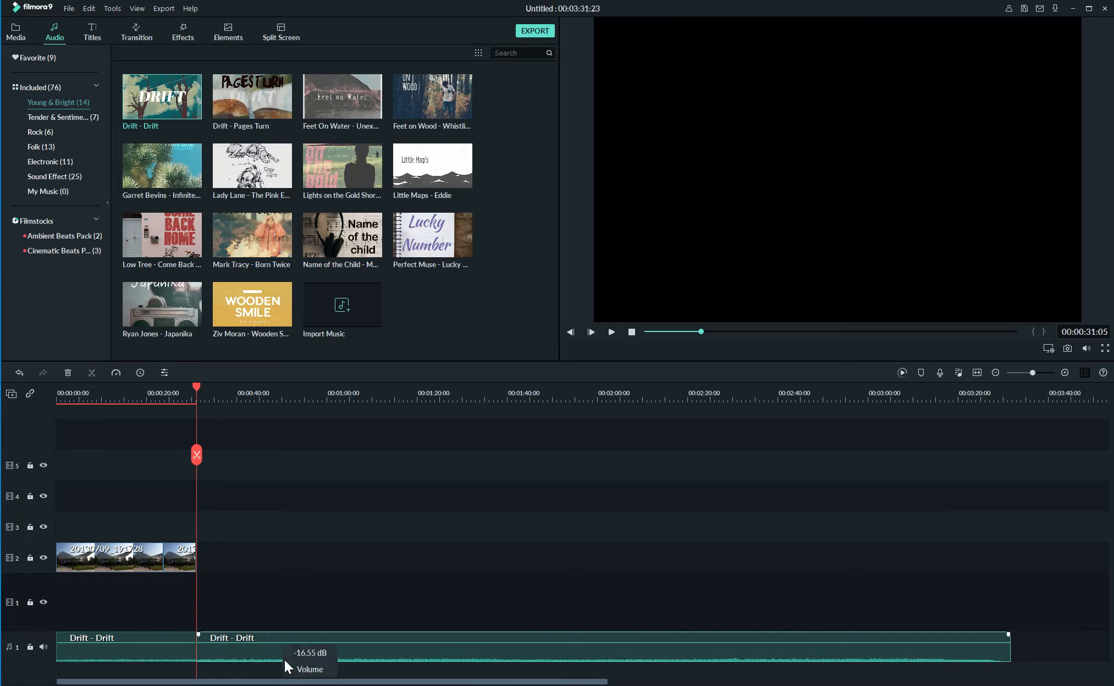
left_click_drag(286, 654, 313, 654)
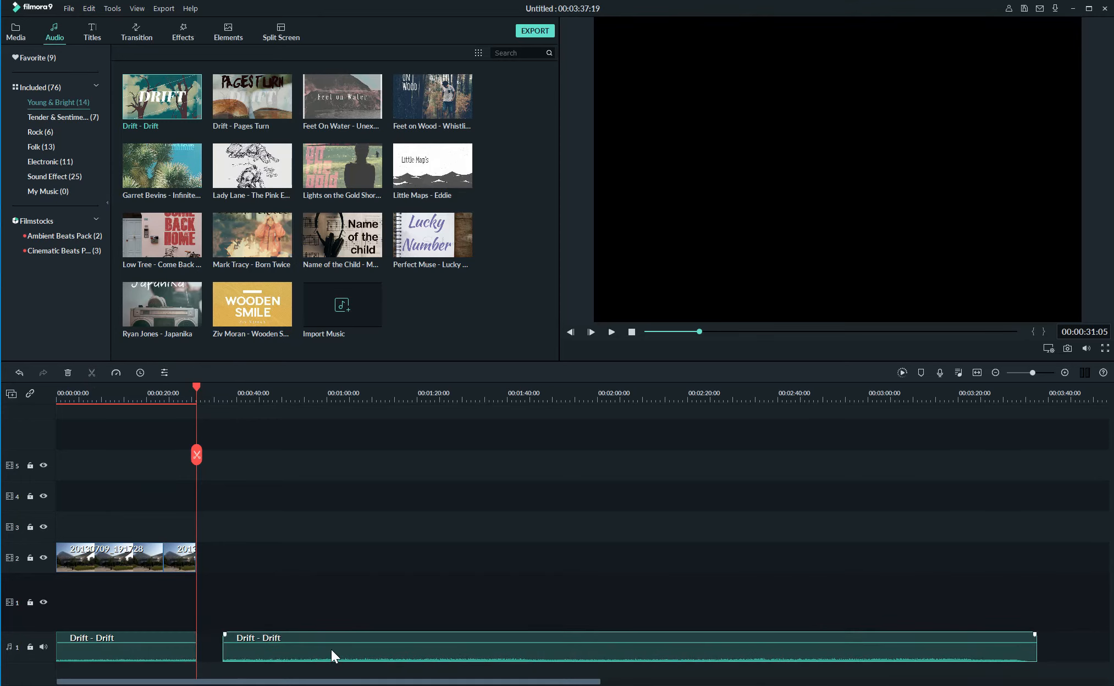
Delete the second piece of the split music, undoing and repeating the deletion once.
right_click(330, 649)
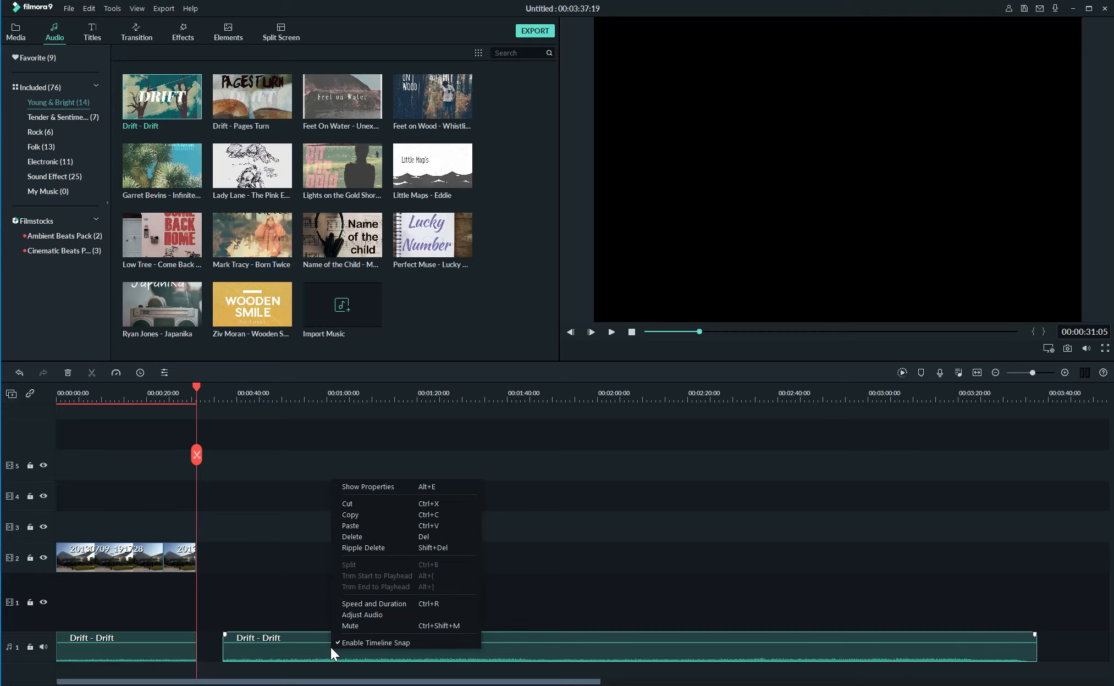
left_click(348, 538)
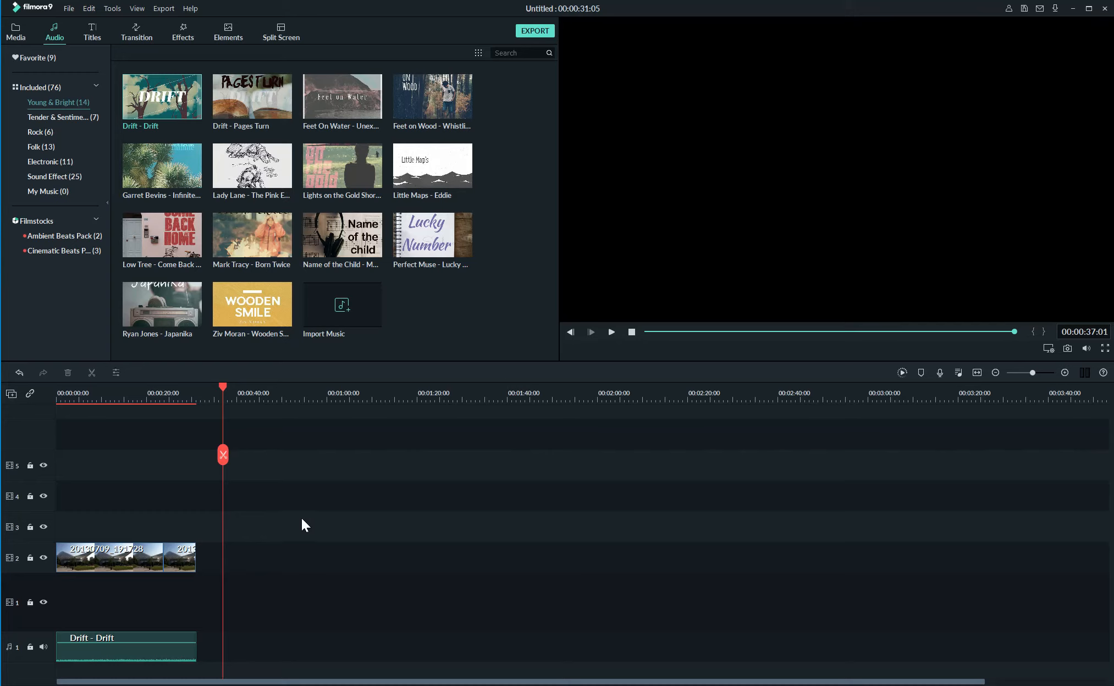
left_click(19, 373)
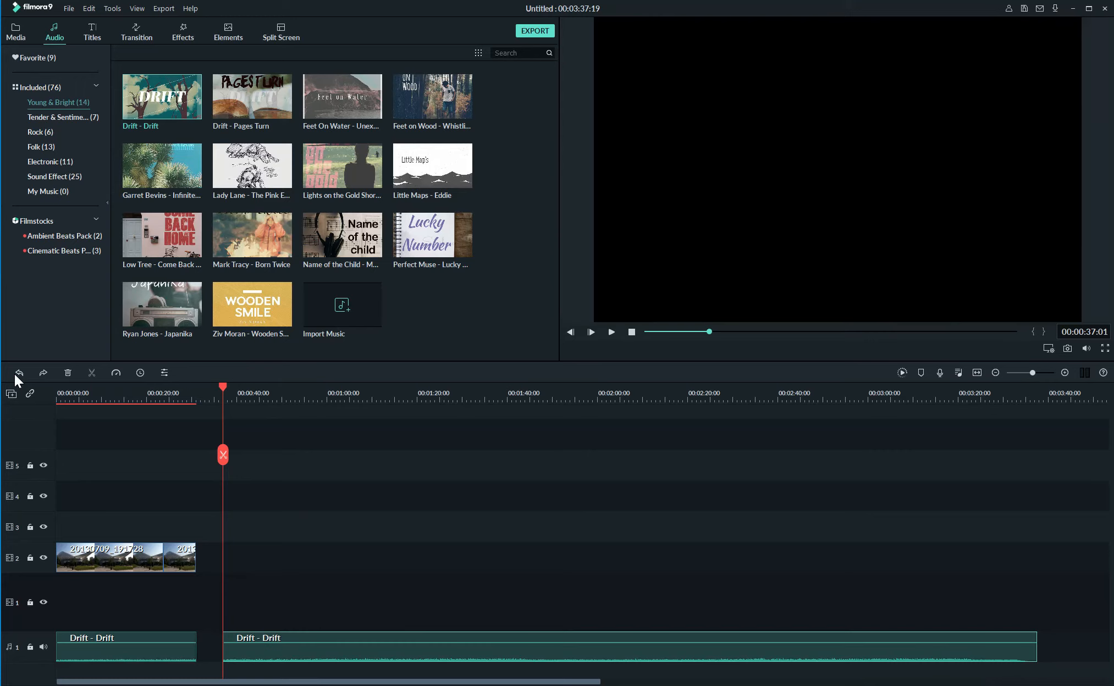
right_click(329, 650)
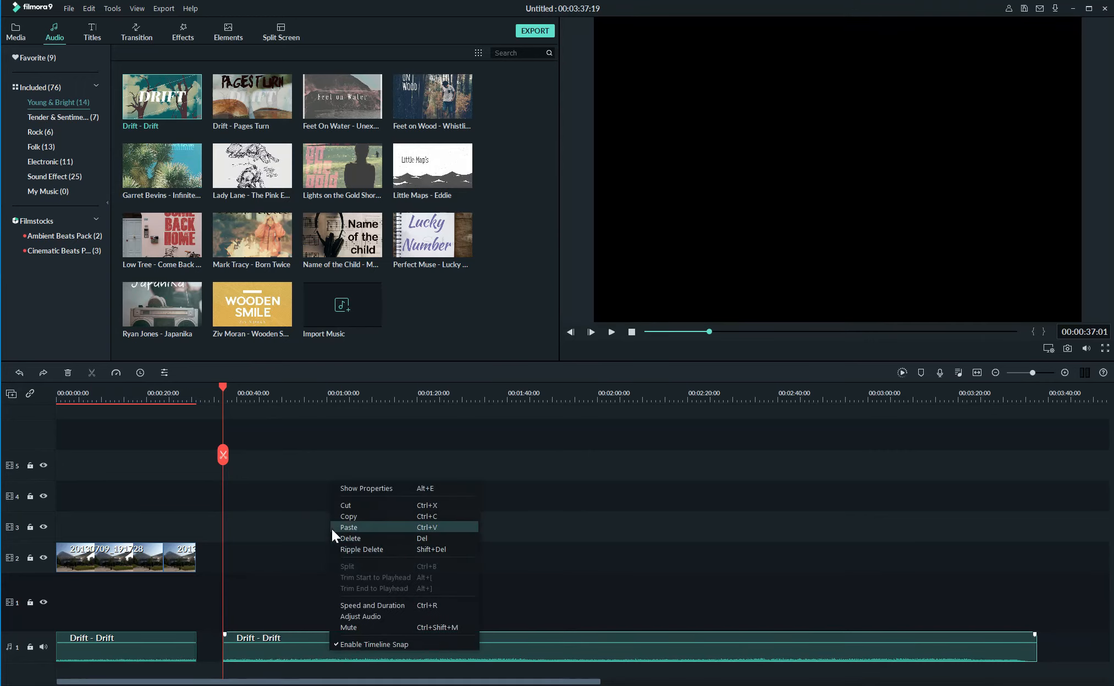
left_click(351, 538)
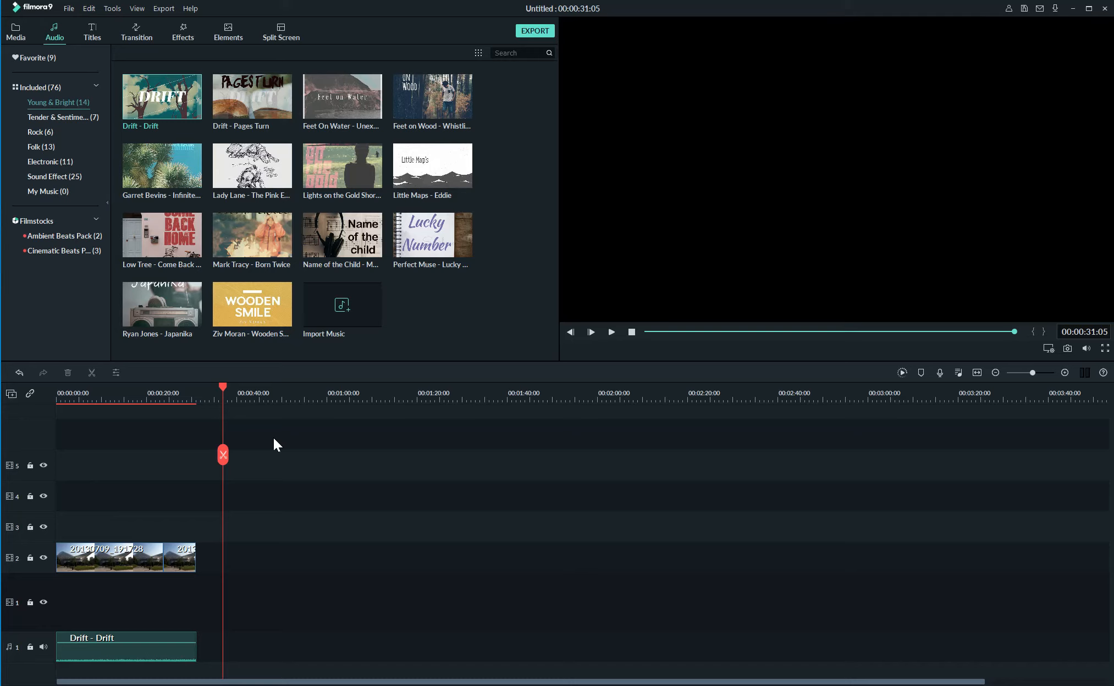
Add the photos 20130709_191741 and 20130709_193556 from the media folder to track 2, one after the other behind the existing clips.
mouse_move(145, 149)
left_click(14, 34)
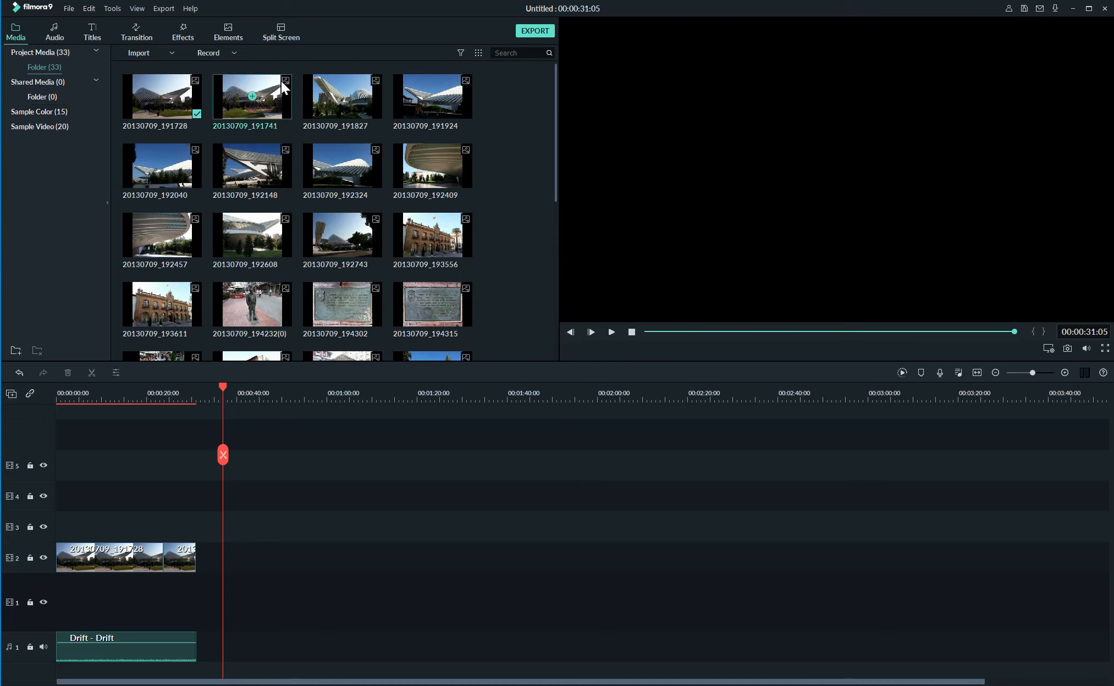
left_click_drag(281, 84, 207, 557)
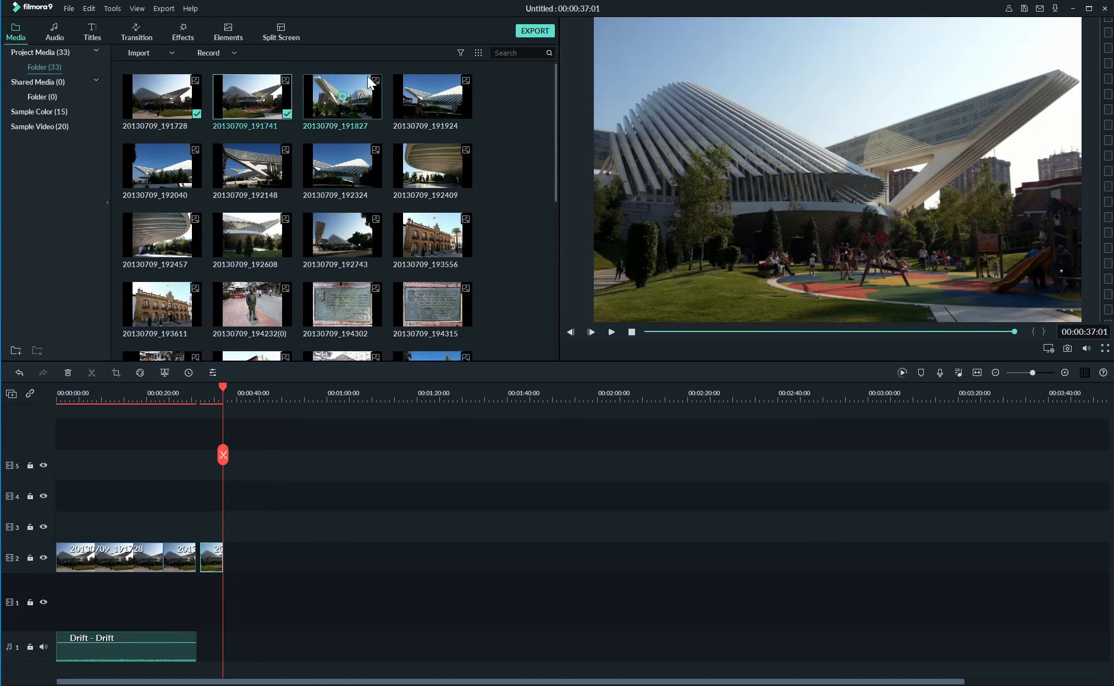
mouse_move(377, 88)
left_mouse_down()
mouse_move(252, 544)
mouse_move(237, 543)
mouse_move(313, 163)
mouse_move(372, 98)
mouse_move(371, 110)
left_mouse_up()
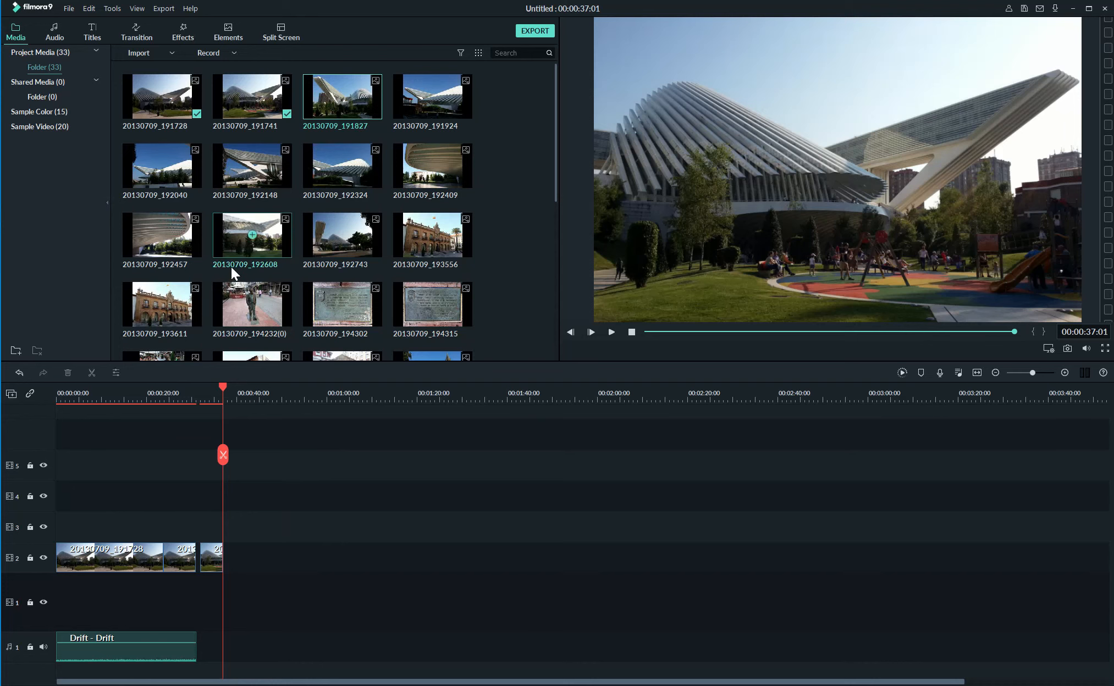
left_click_drag(469, 226, 226, 572)
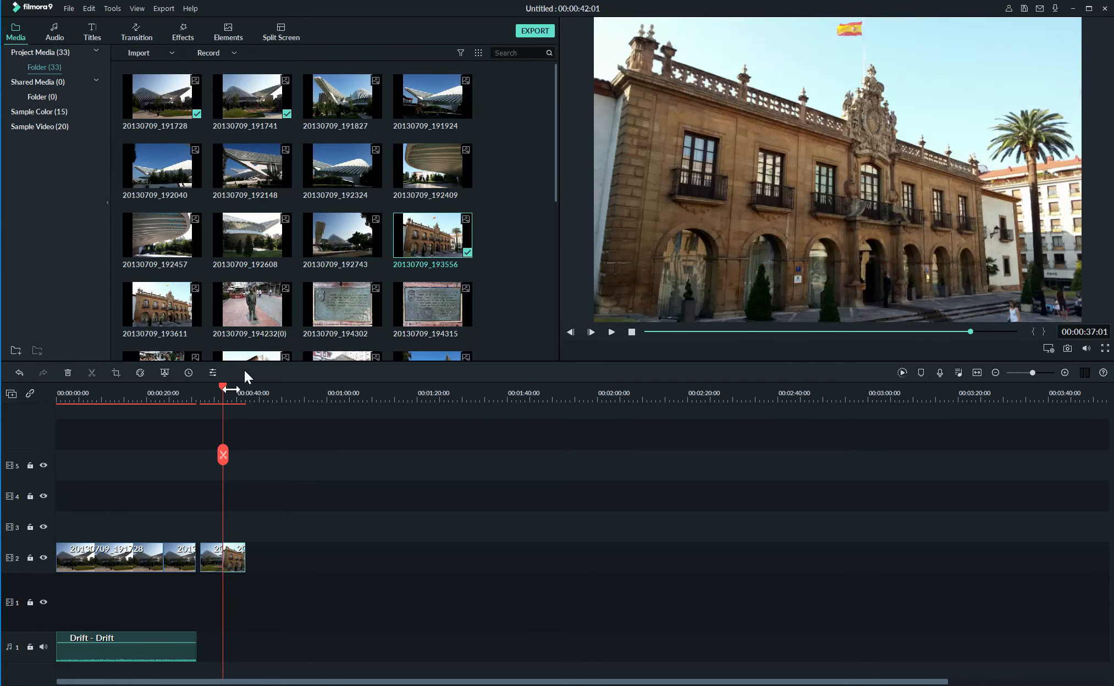
Add the Linear 14 transition between photos 20130709_191741 and 20130709_193556 on track 2 and play it back from 00:00:32:17.
left_click_drag(222, 389, 203, 403)
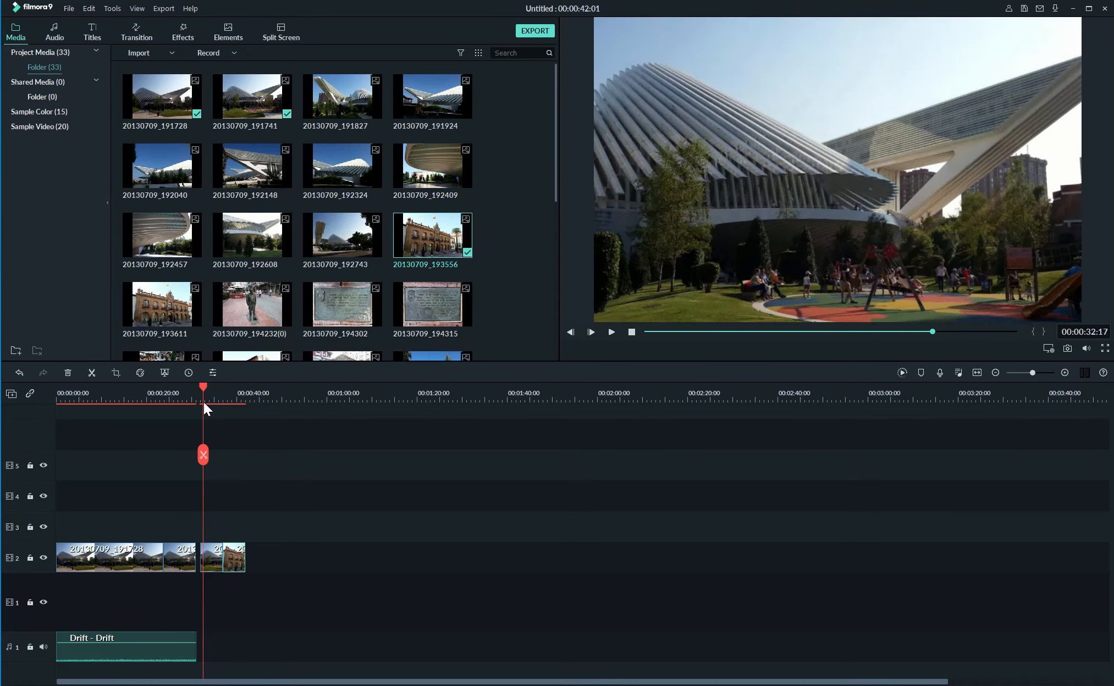
left_click(136, 36)
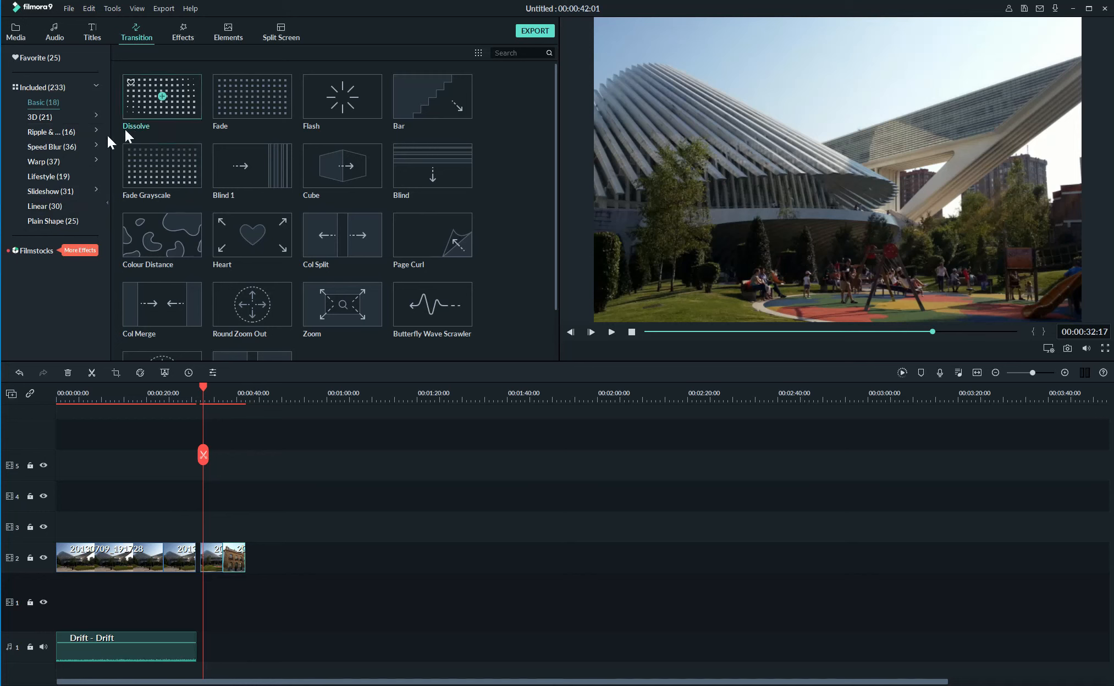
left_click(59, 206)
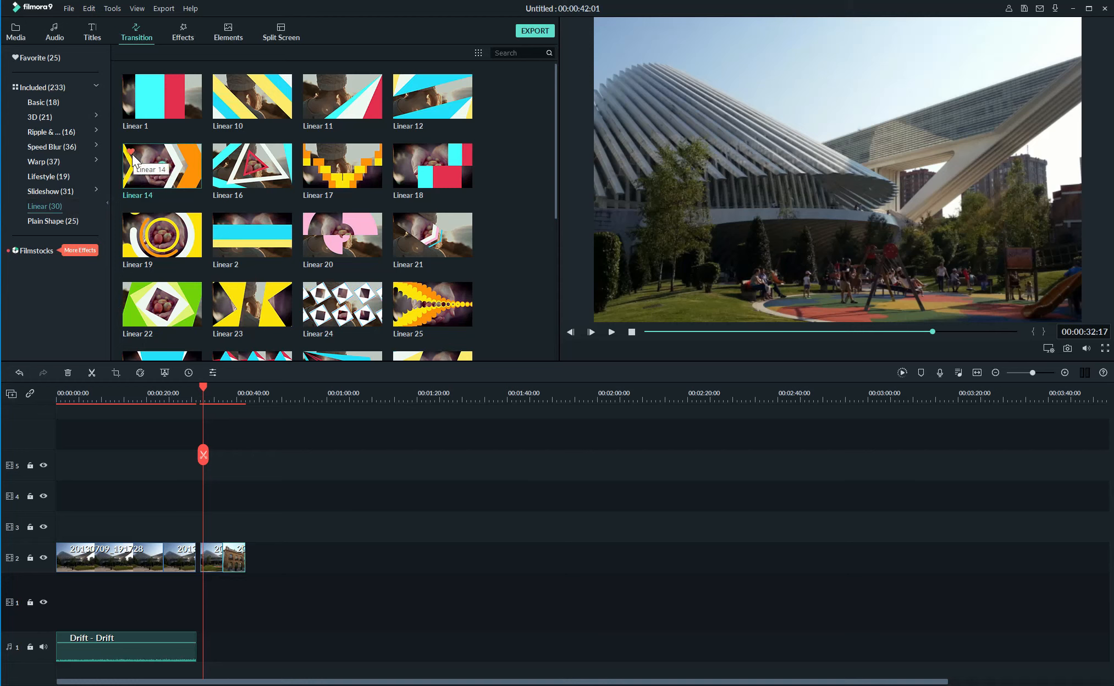
left_click(132, 151)
left_click_drag(132, 151, 223, 539)
left_click(611, 332)
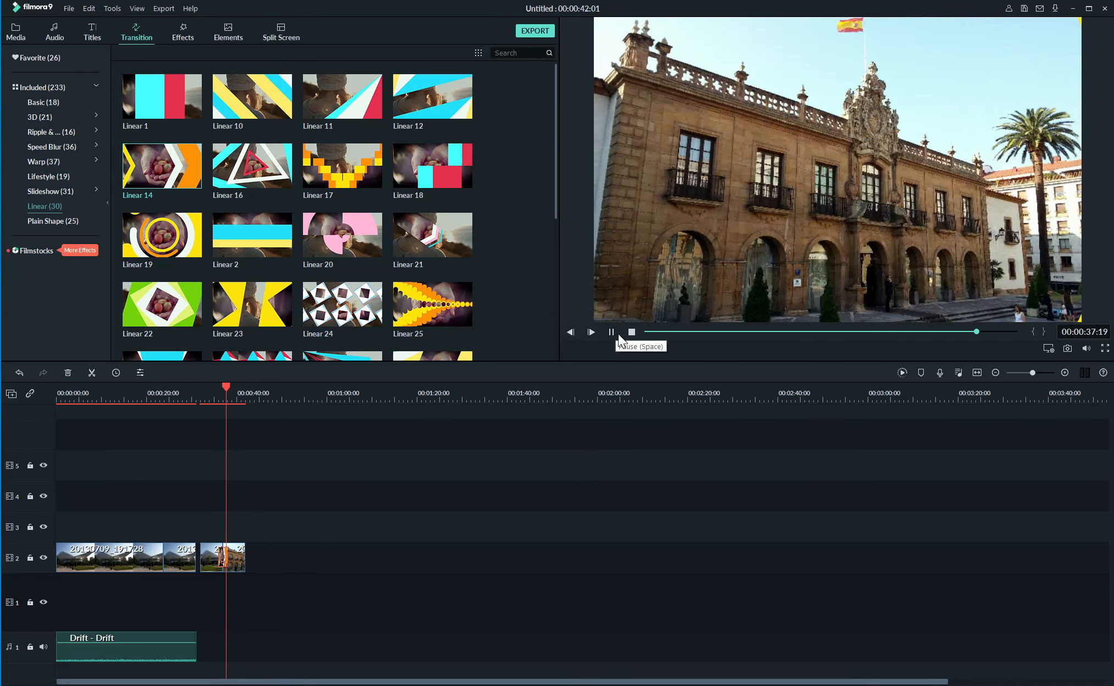
left_click(611, 332)
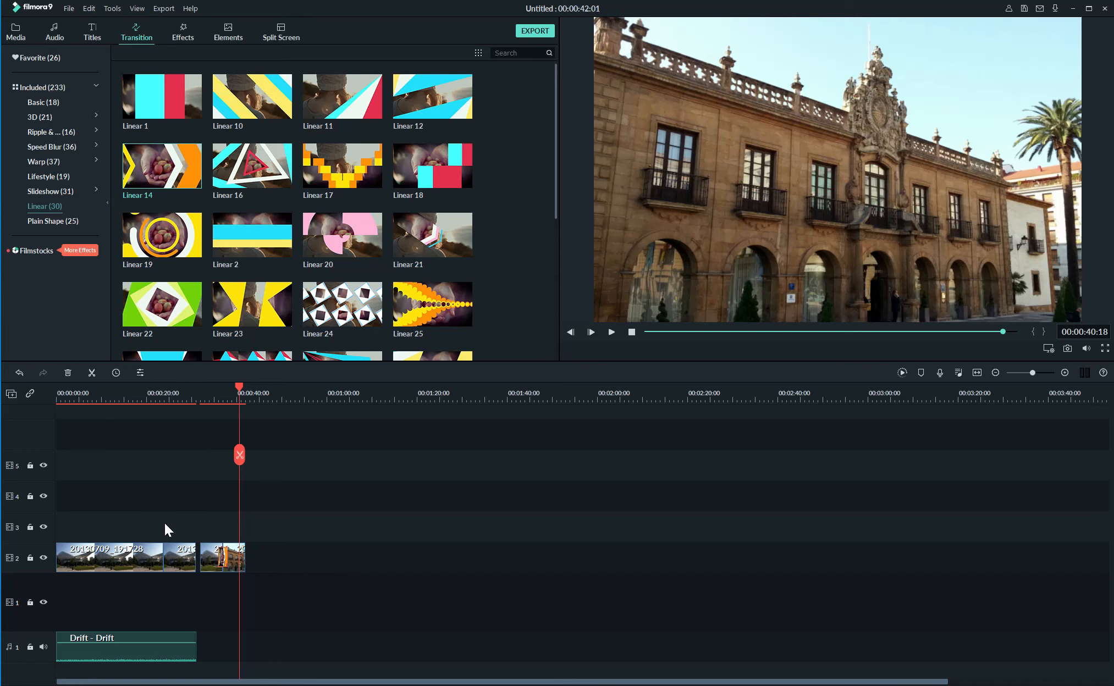
Add the Title 3 title from the titles library to track 3, at the start of the timeline above the first photo.
left_click(96, 34)
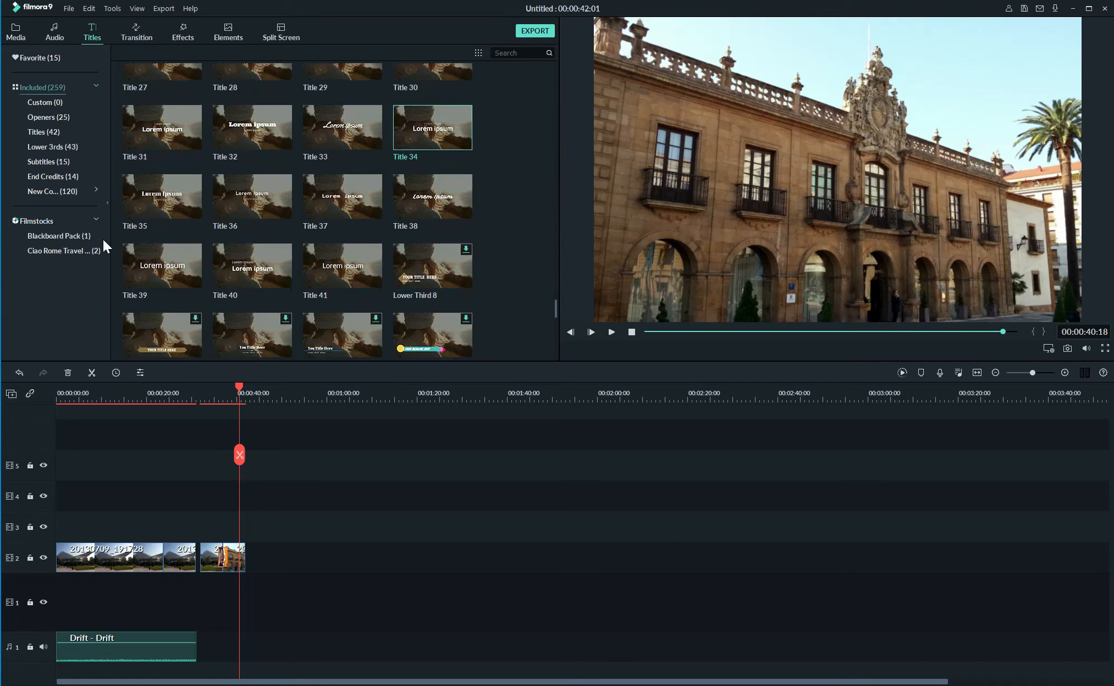
scroll(216, 228, "up", 5)
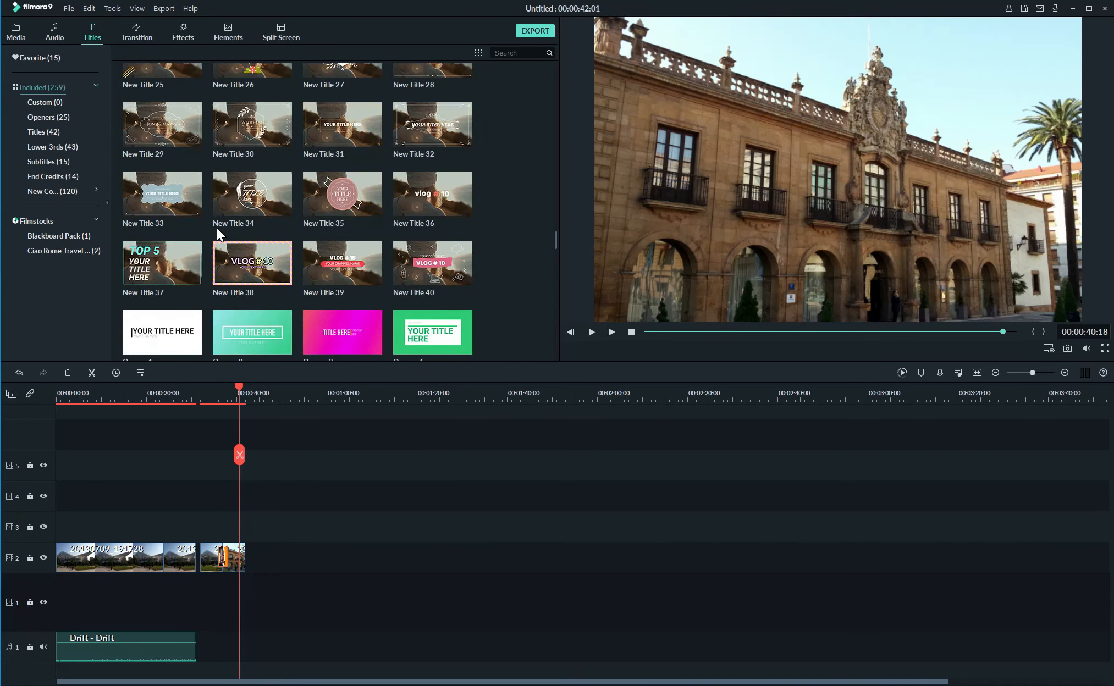
scroll(217, 229, "down", 3)
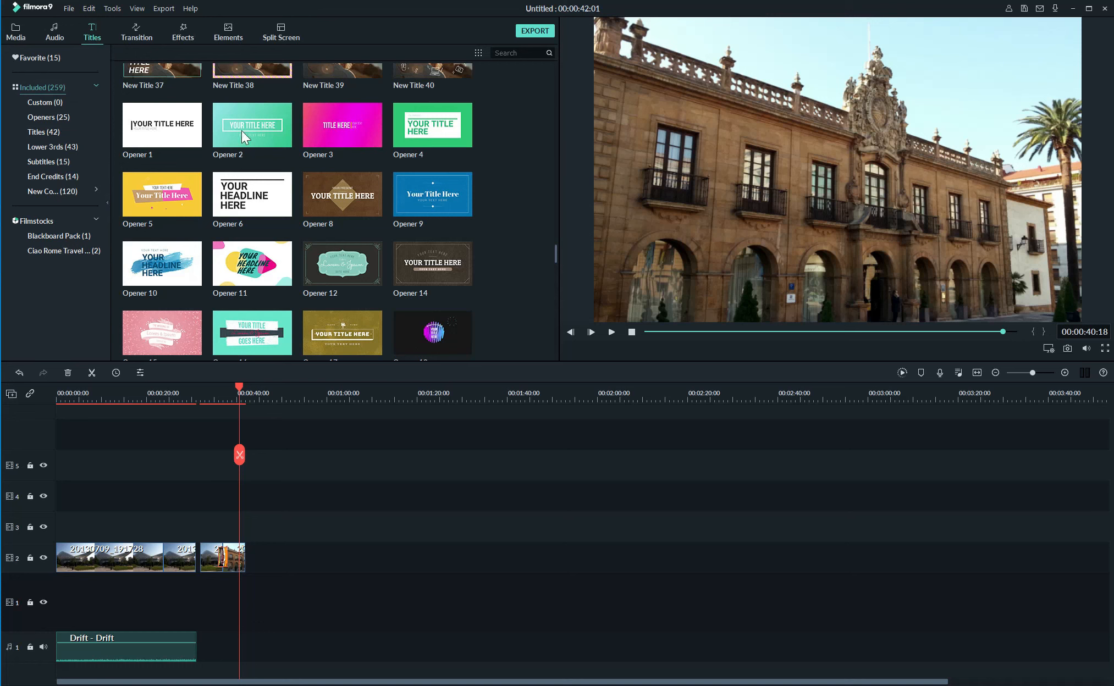
scroll(347, 309, "down", 3)
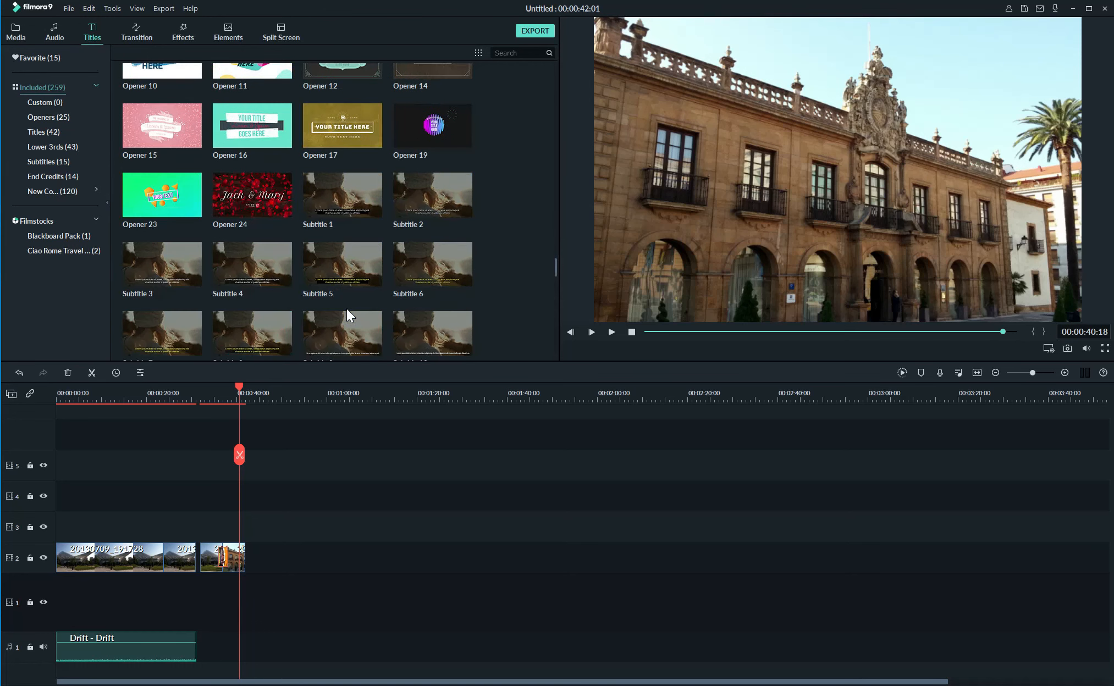
scroll(347, 314, "down", 3)
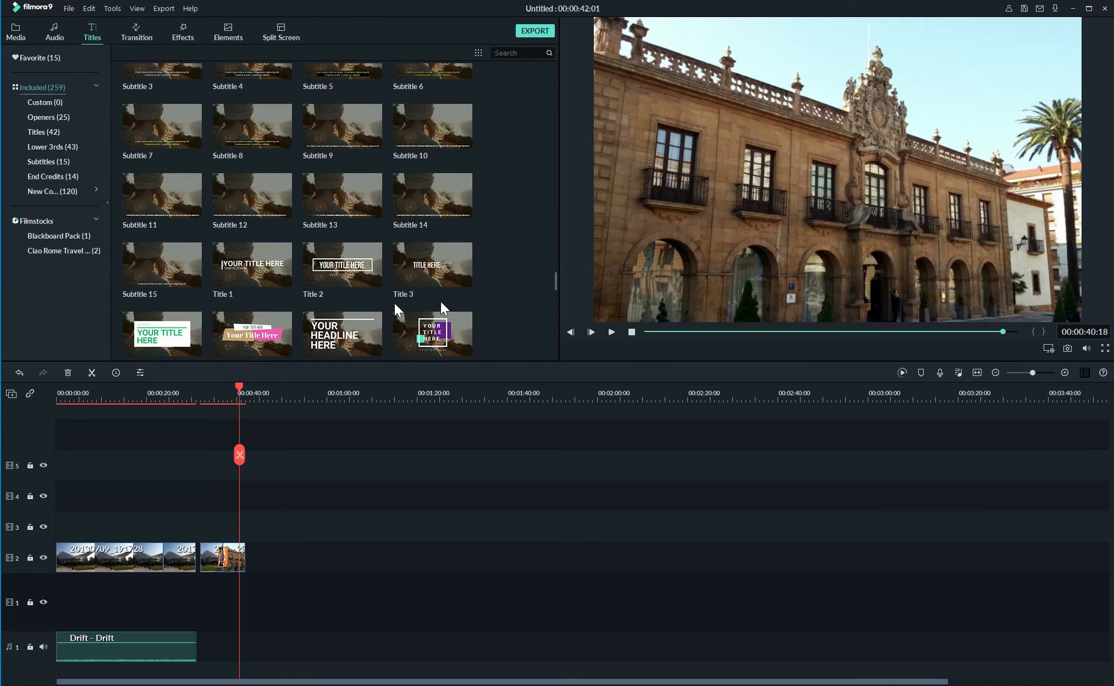
left_click(399, 273)
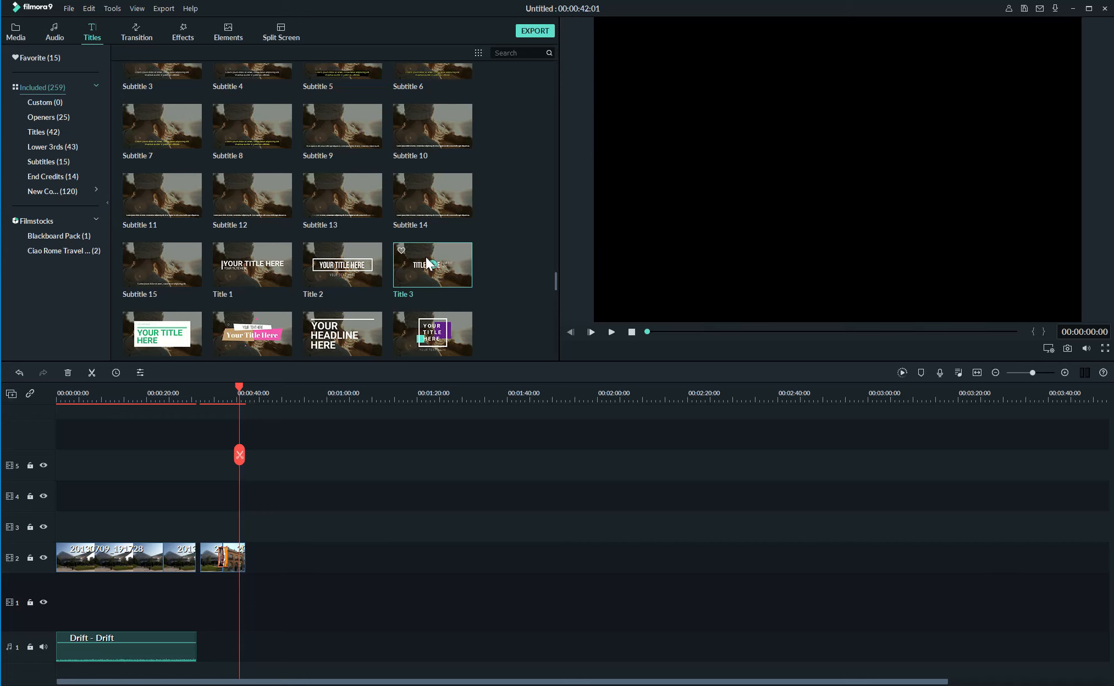
left_click(401, 251)
left_click_drag(82, 558, 51, 537)
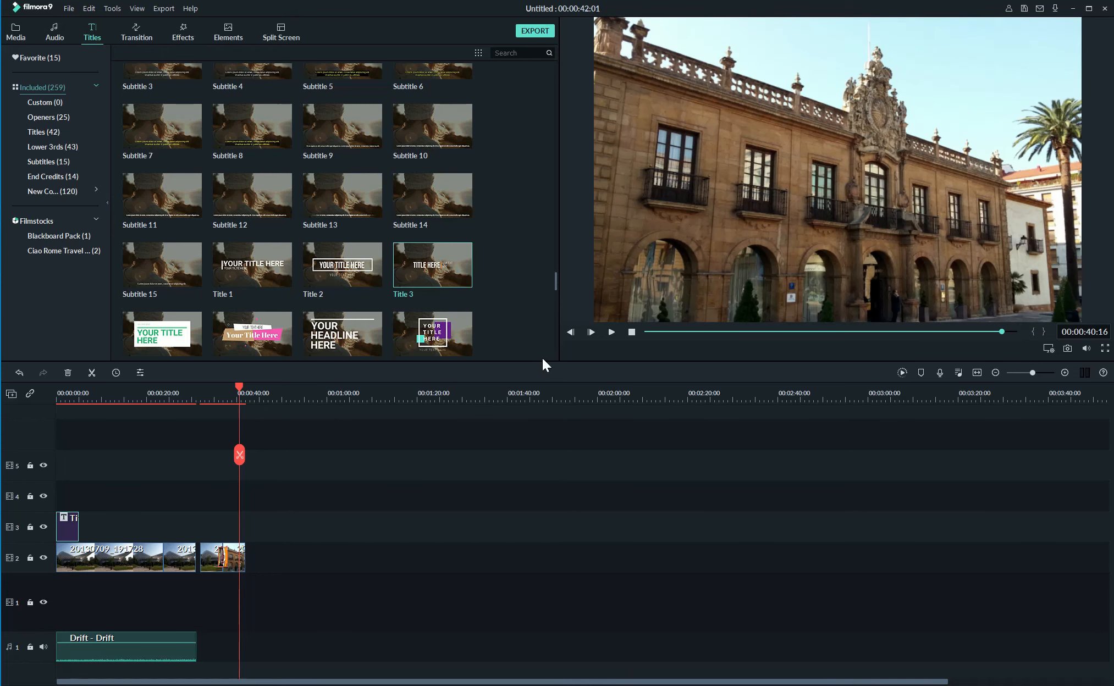
Play the slideshow from its beginning to preview the Title 3 animation over the first photo, and pause while the title is displayed.
left_click(612, 332)
left_click_drag(245, 387, 50, 411)
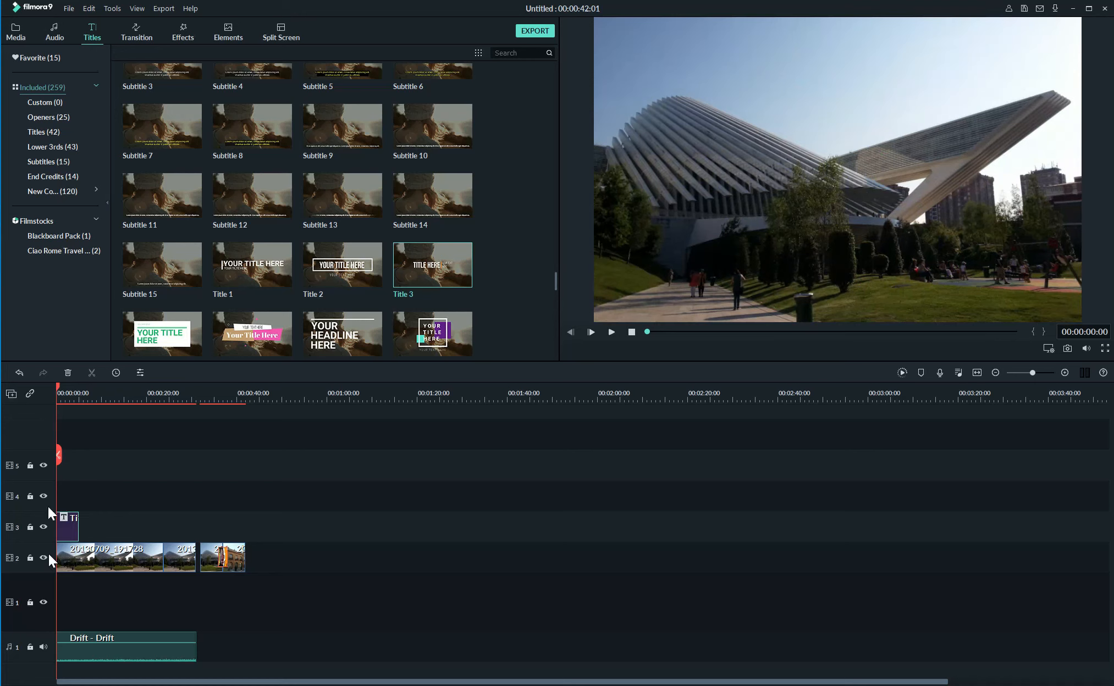
left_click(613, 333)
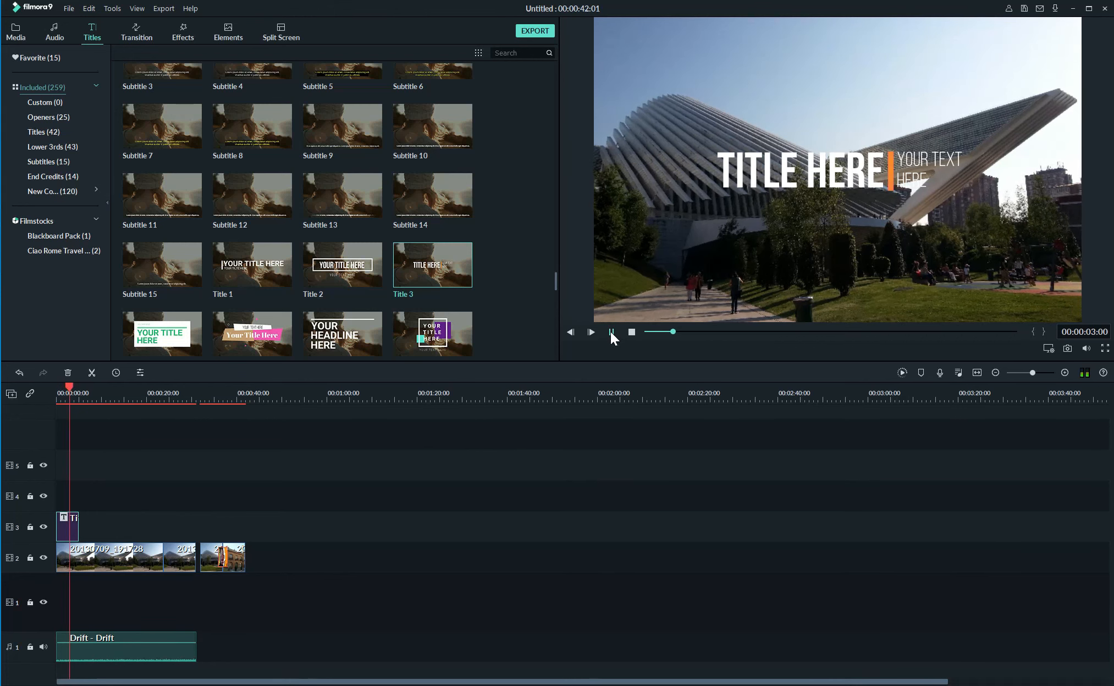
key("space")
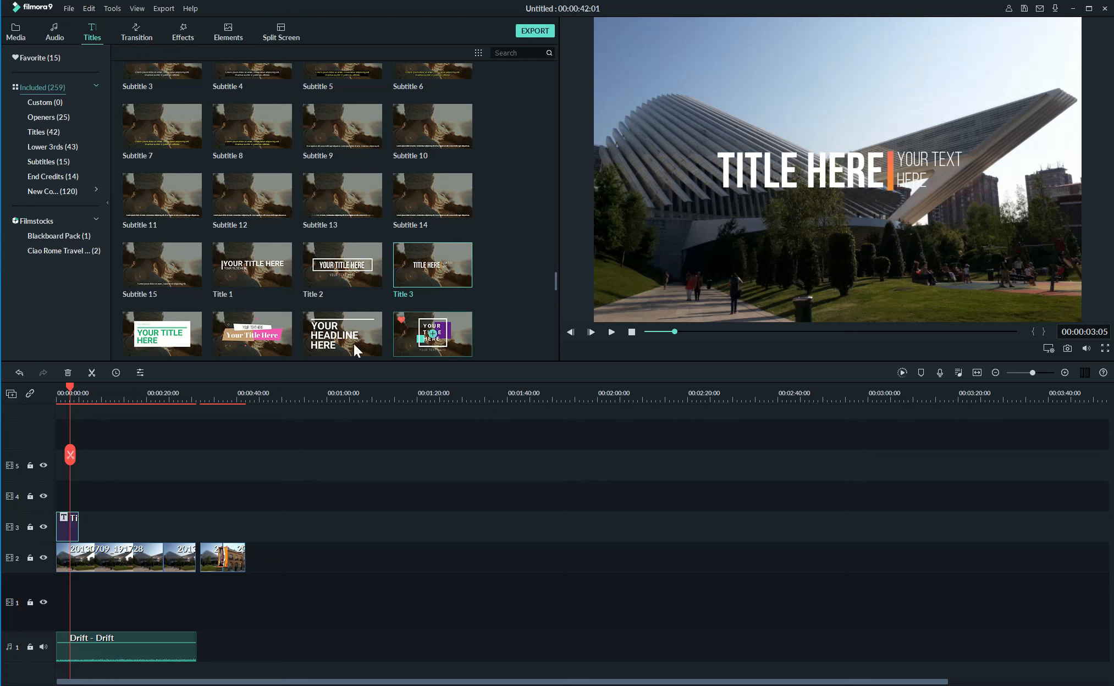
Replace the small secondary text "YOUR TEXT HERE" of the title on track 3 with "Happy".
double_click(68, 531)
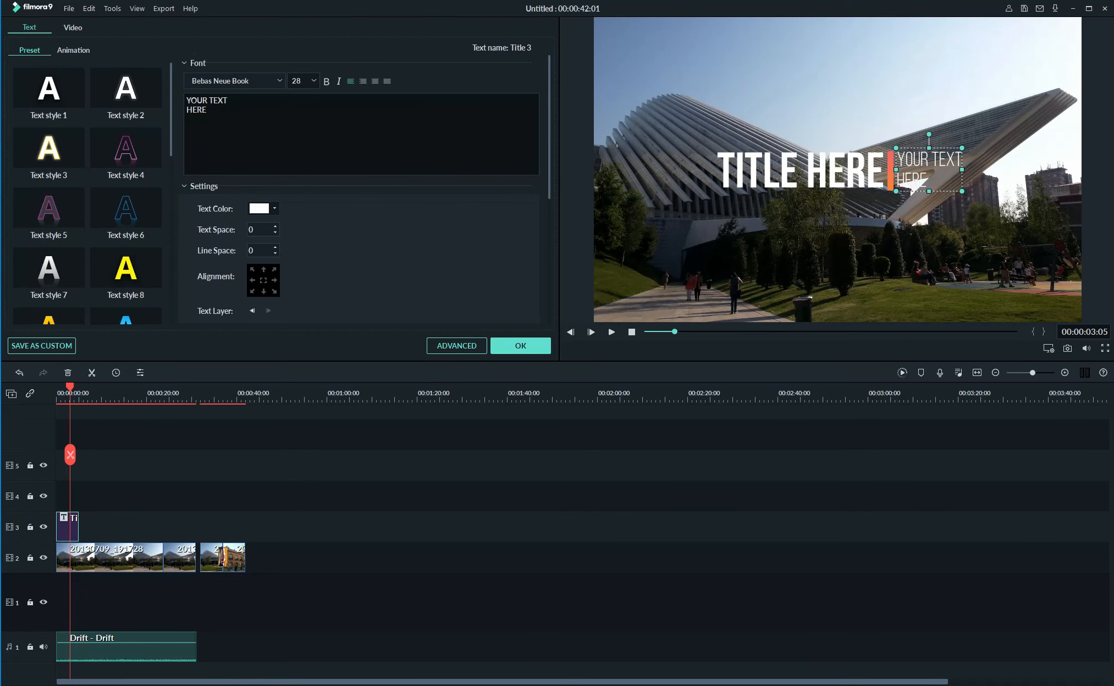
key("BackSpace")
key("BackSpace")
key("BackSpace")
key("BackSpace")
key("BackSpace")
key("BackSpace")
key("BackSpace")
key("BackSpace")
key("BackSpace")
key("BackSpace")
key("BackSpace")
key("BackSpace")
key("BackSpace")
key("BackSpace")
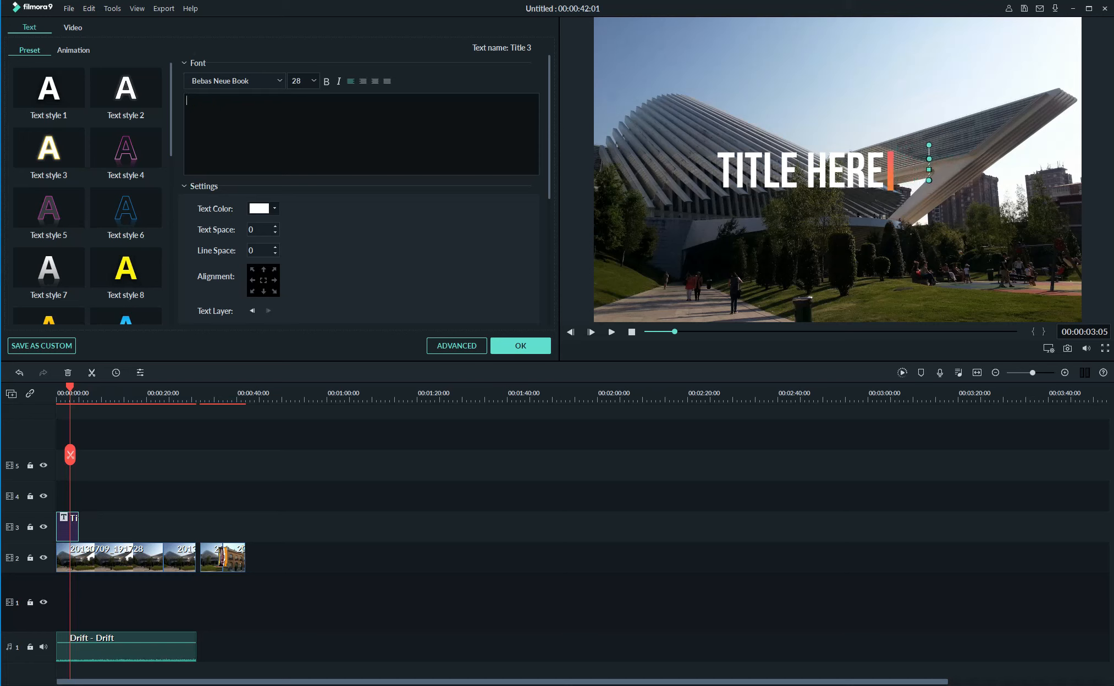
type("Happy")
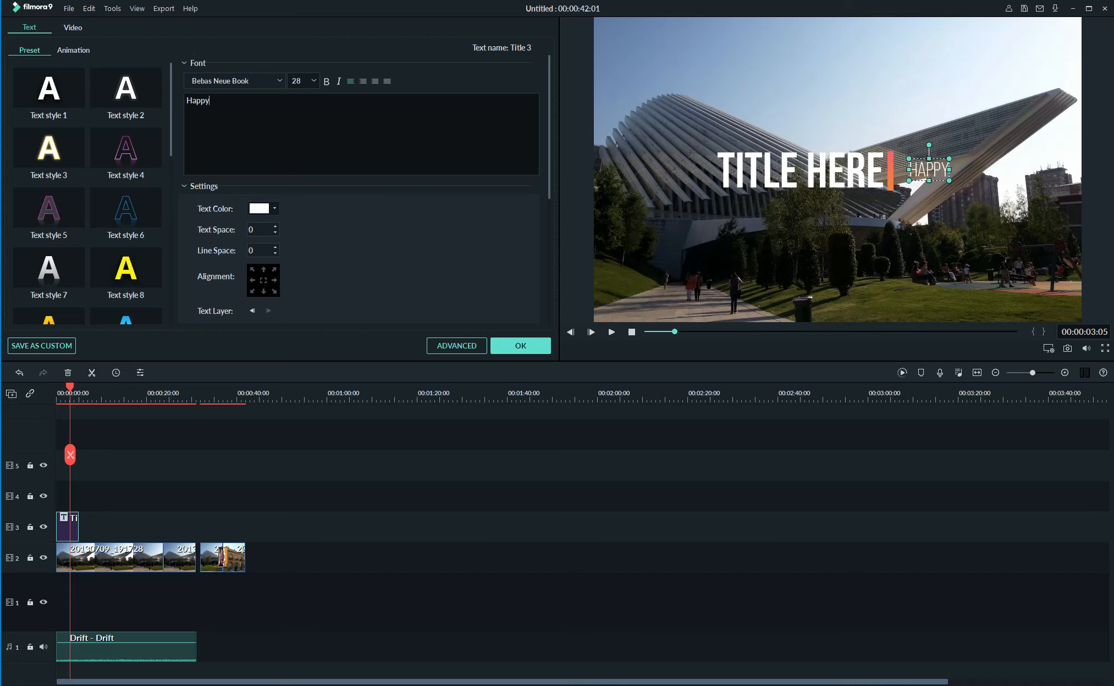
left_click(511, 348)
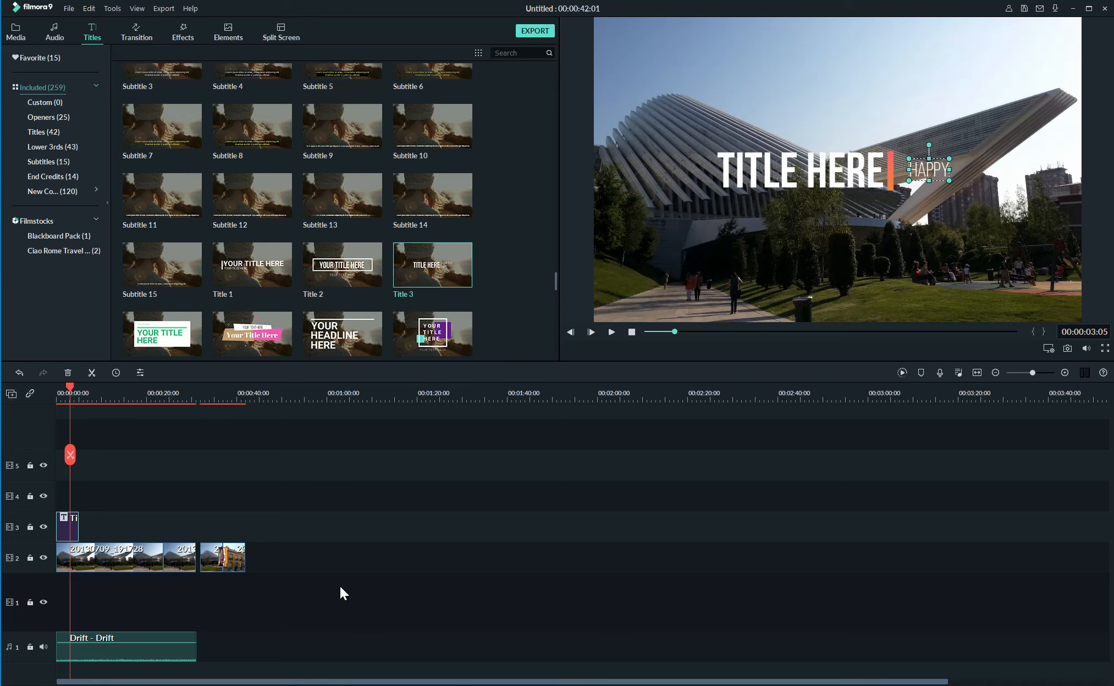
Replace the large main text "TITLE HERE" of the title on track 3 with "Happy".
double_click(790, 166)
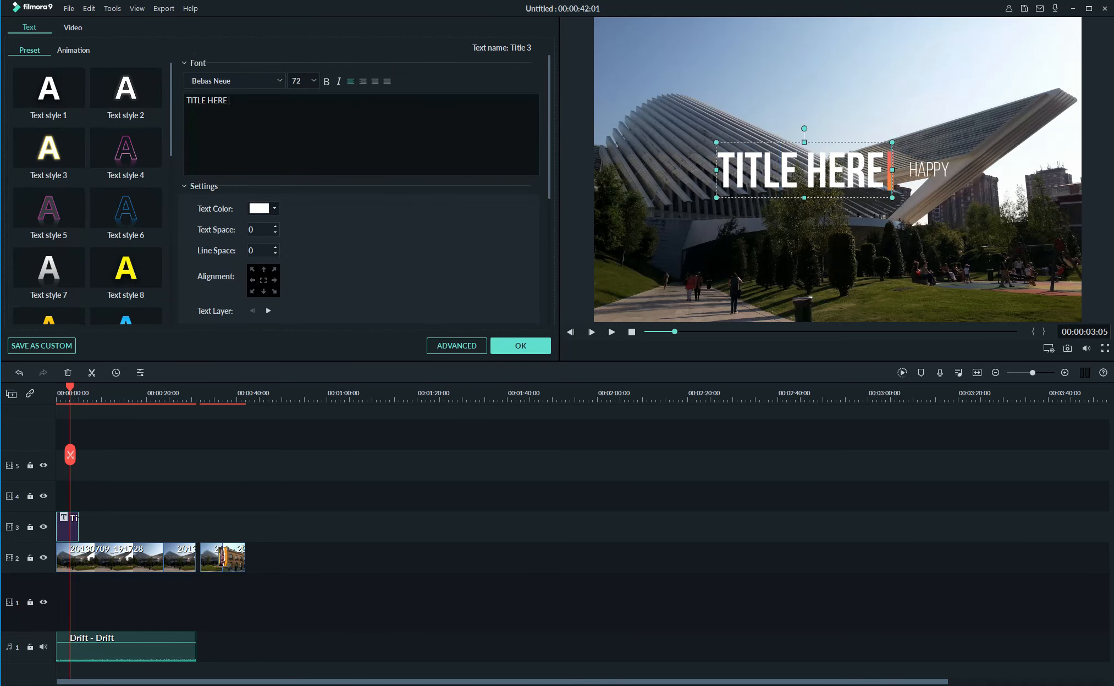
key("BackSpace")
key("BackSpace")
key("BackSpace")
key("BackSpace")
key("BackSpace")
key("BackSpace")
key("BackSpace")
key("BackSpace")
key("BackSpace")
key("BackSpace")
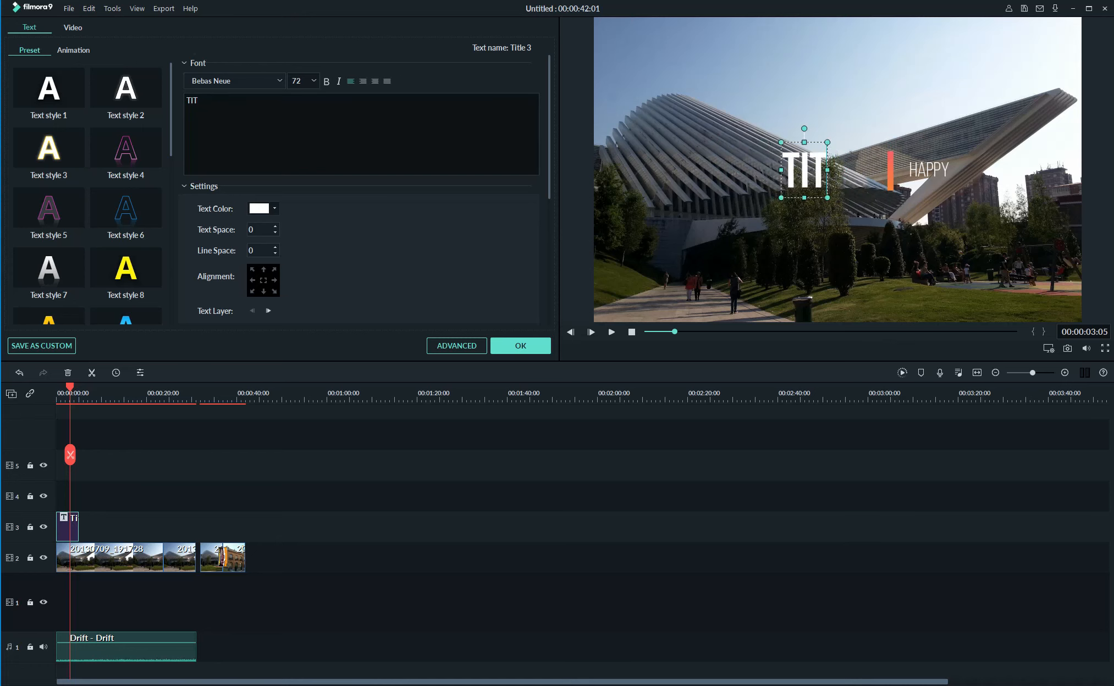
type("Happy")
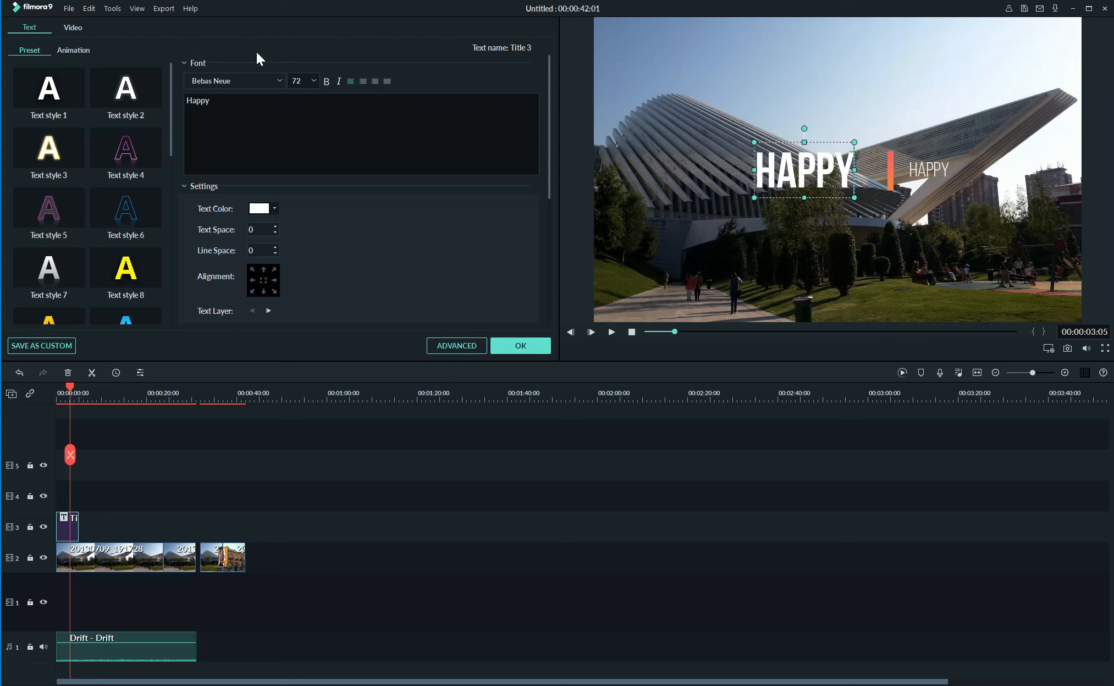
left_click(518, 348)
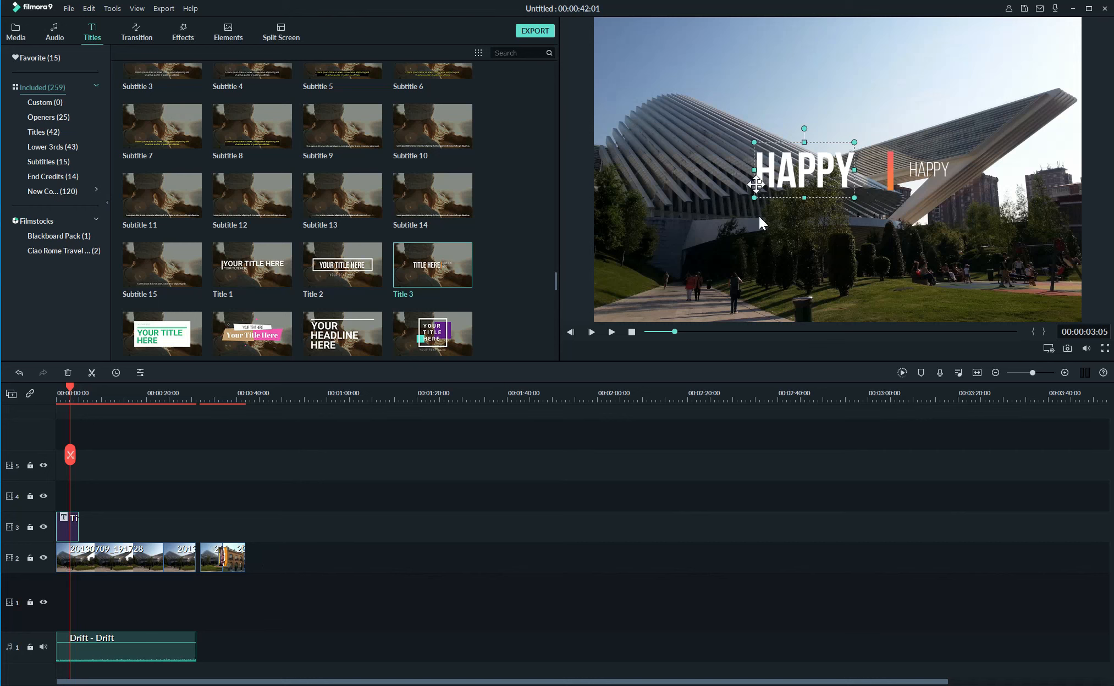
Play back the edited title from the start of the timeline until it has disappeared from the first photo.
left_click_drag(71, 391, 56, 392)
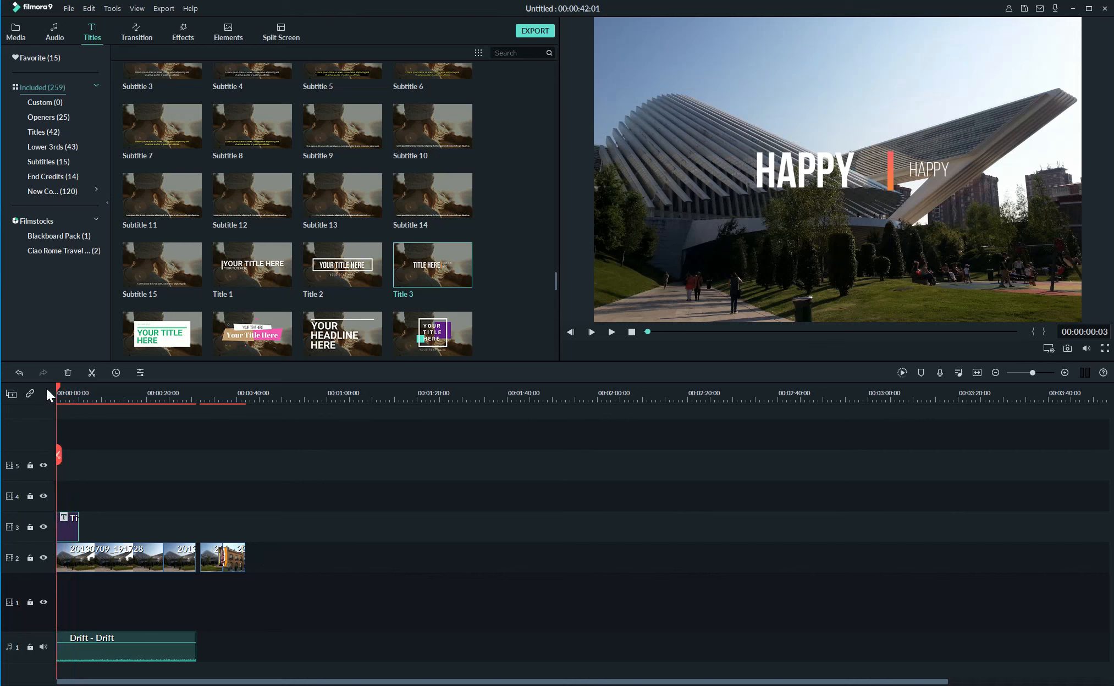
left_click(614, 333)
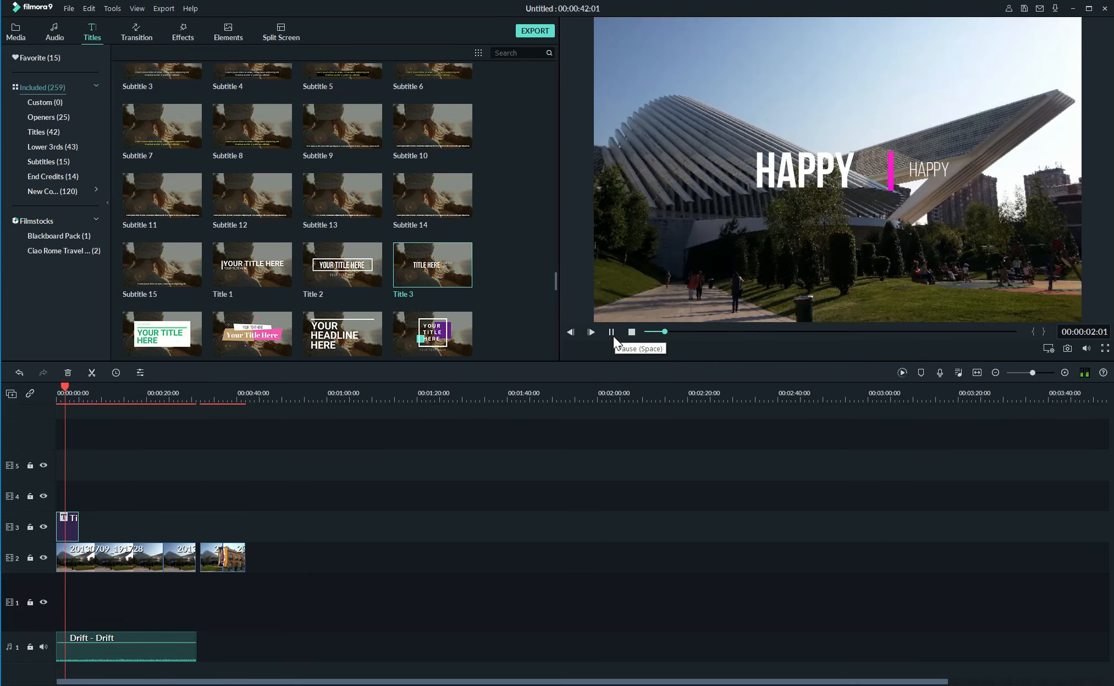
left_click(612, 333)
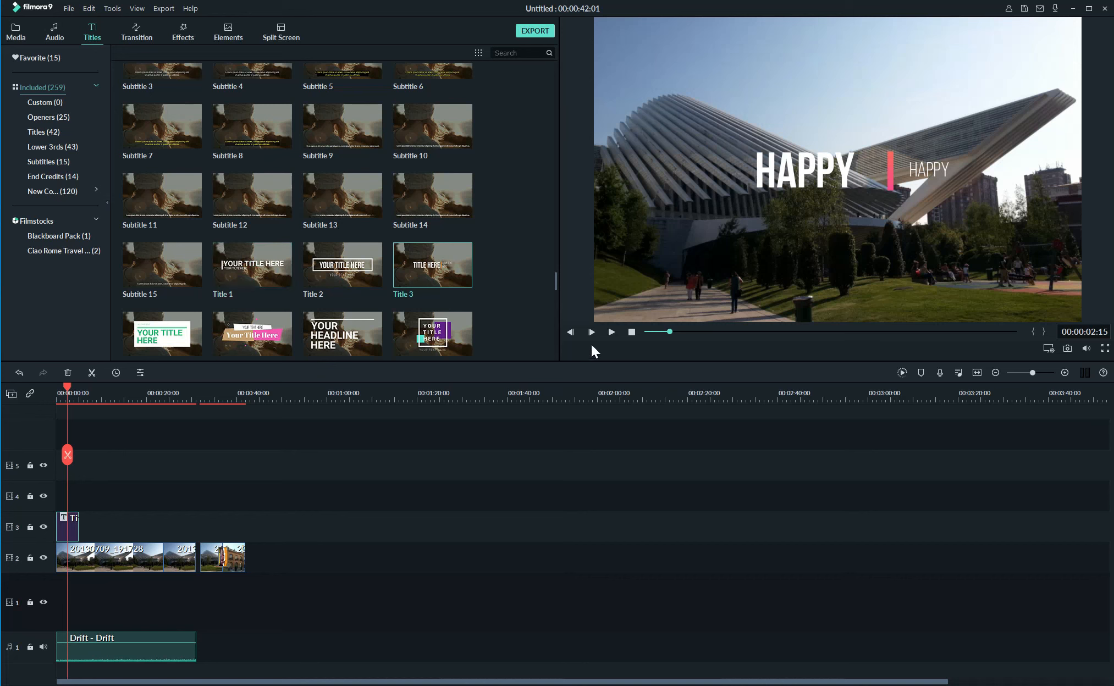
left_click(614, 335)
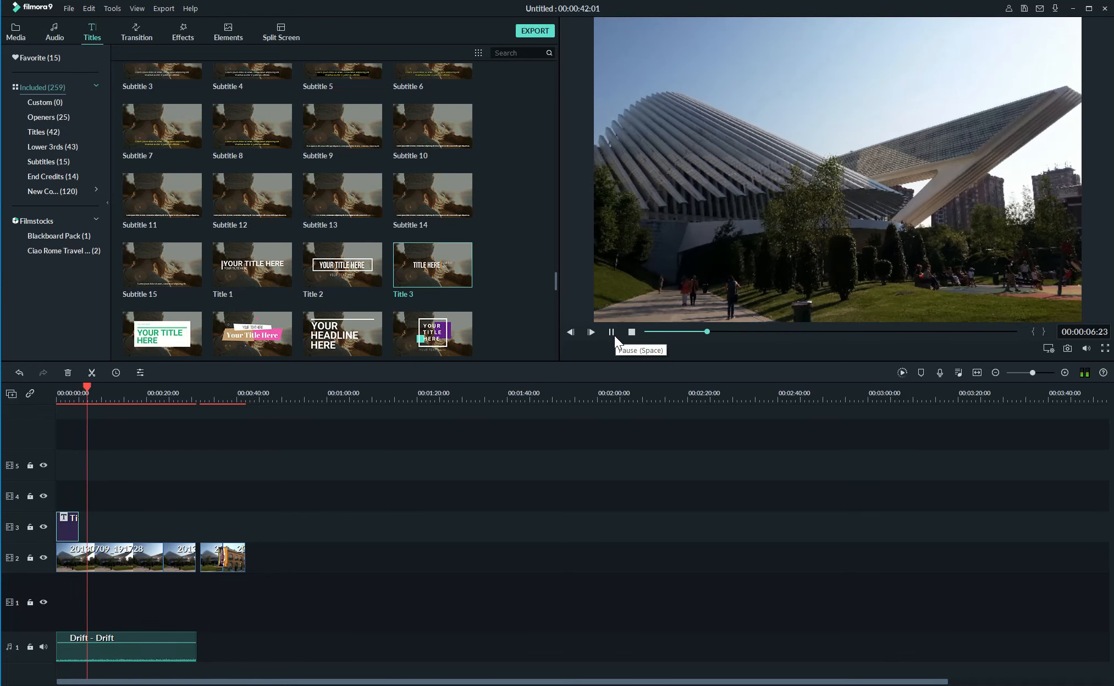
key("space")
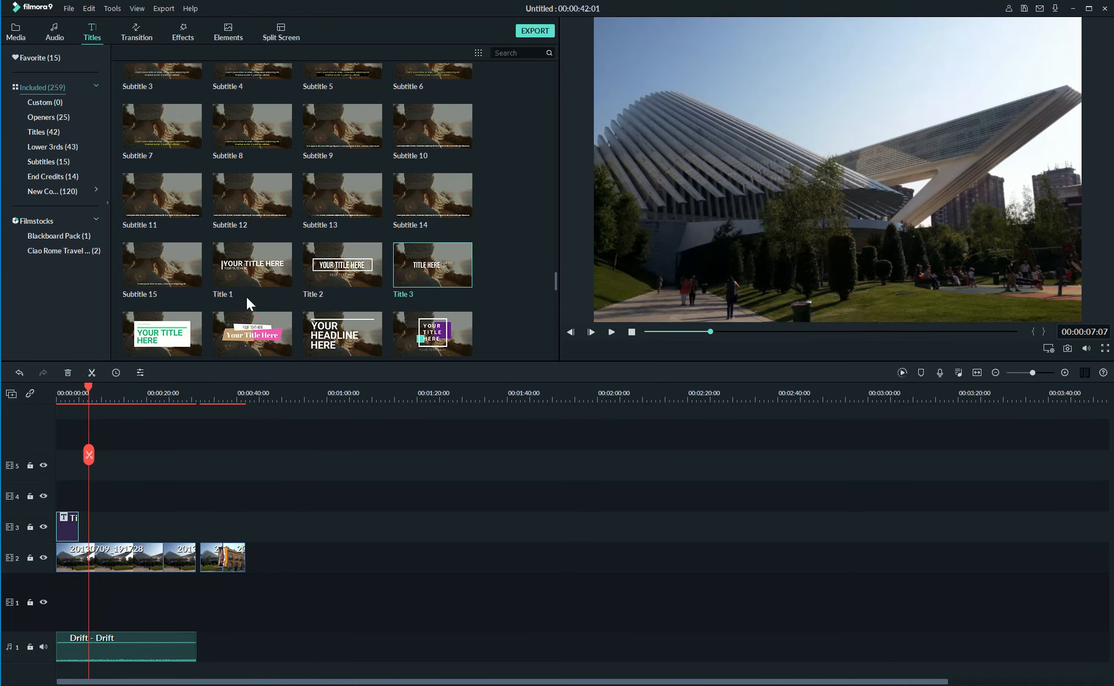